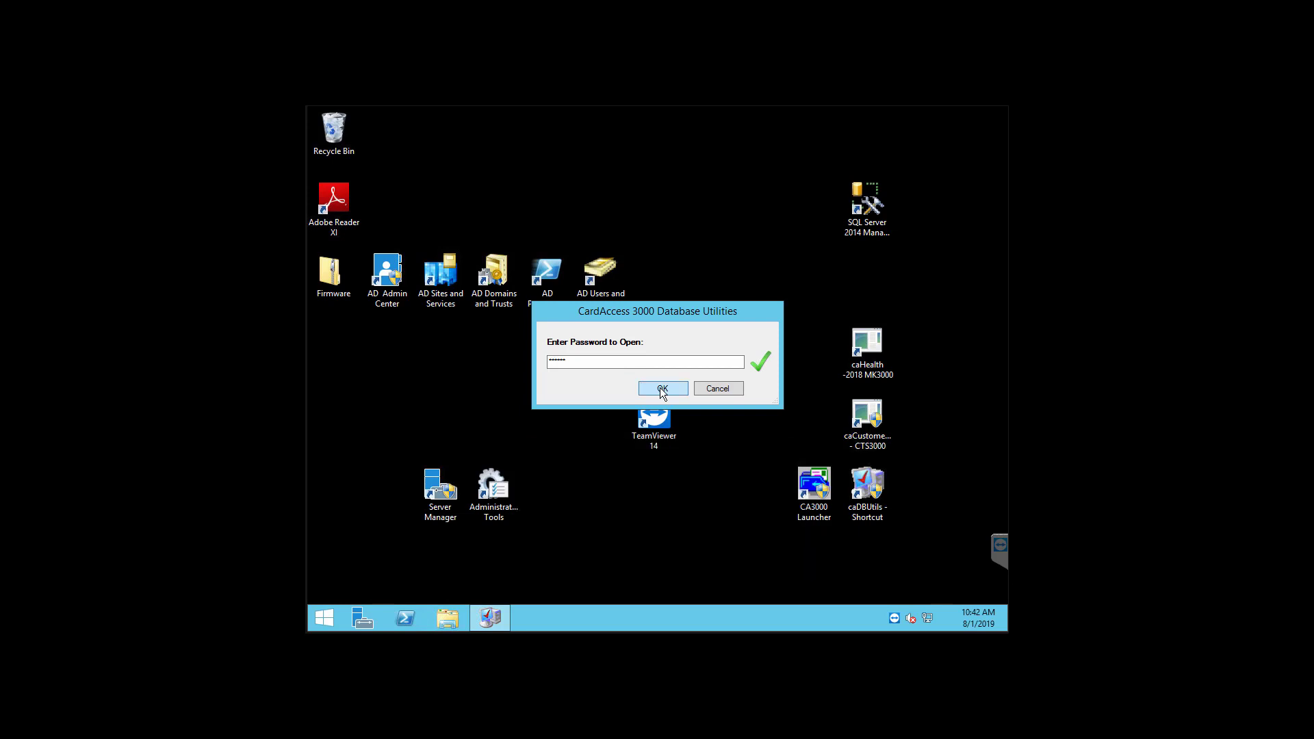
Step: Unlock the utilities, keep the live database in the SQL Database list, and open the Create form
left_click(659, 388)
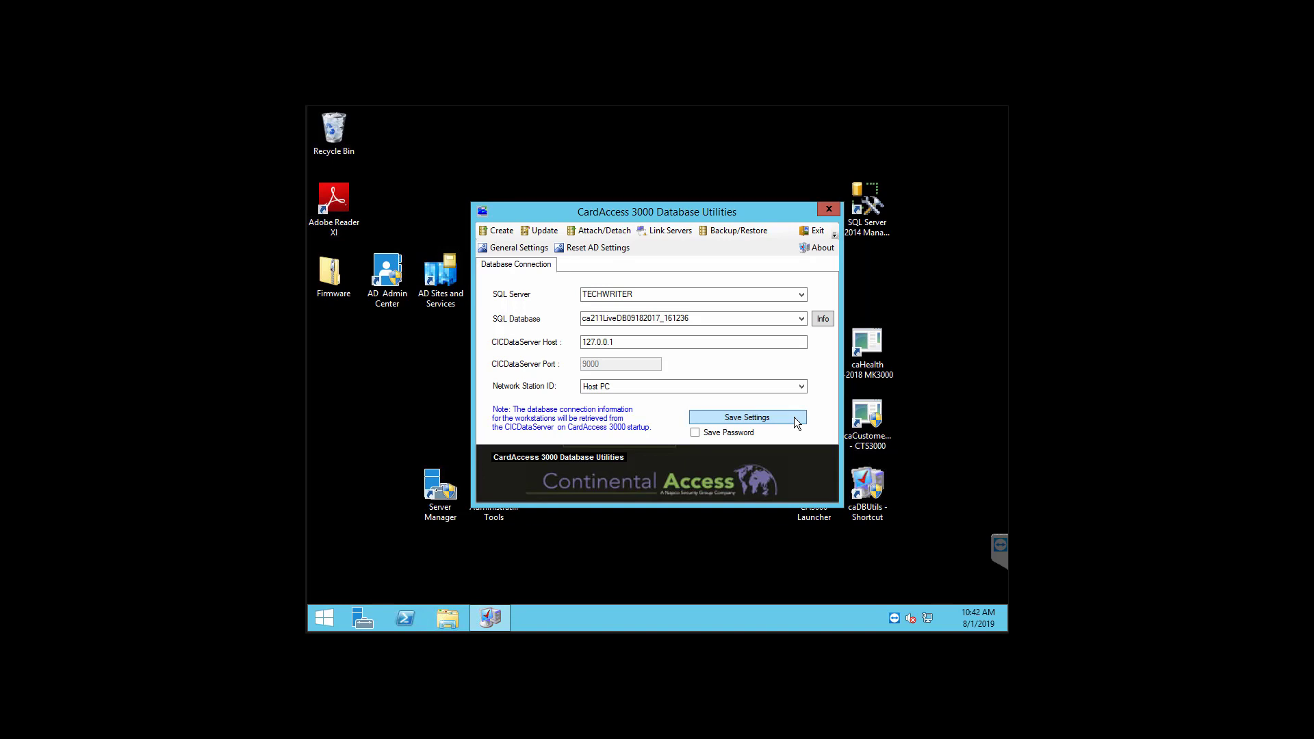
left_click(800, 318)
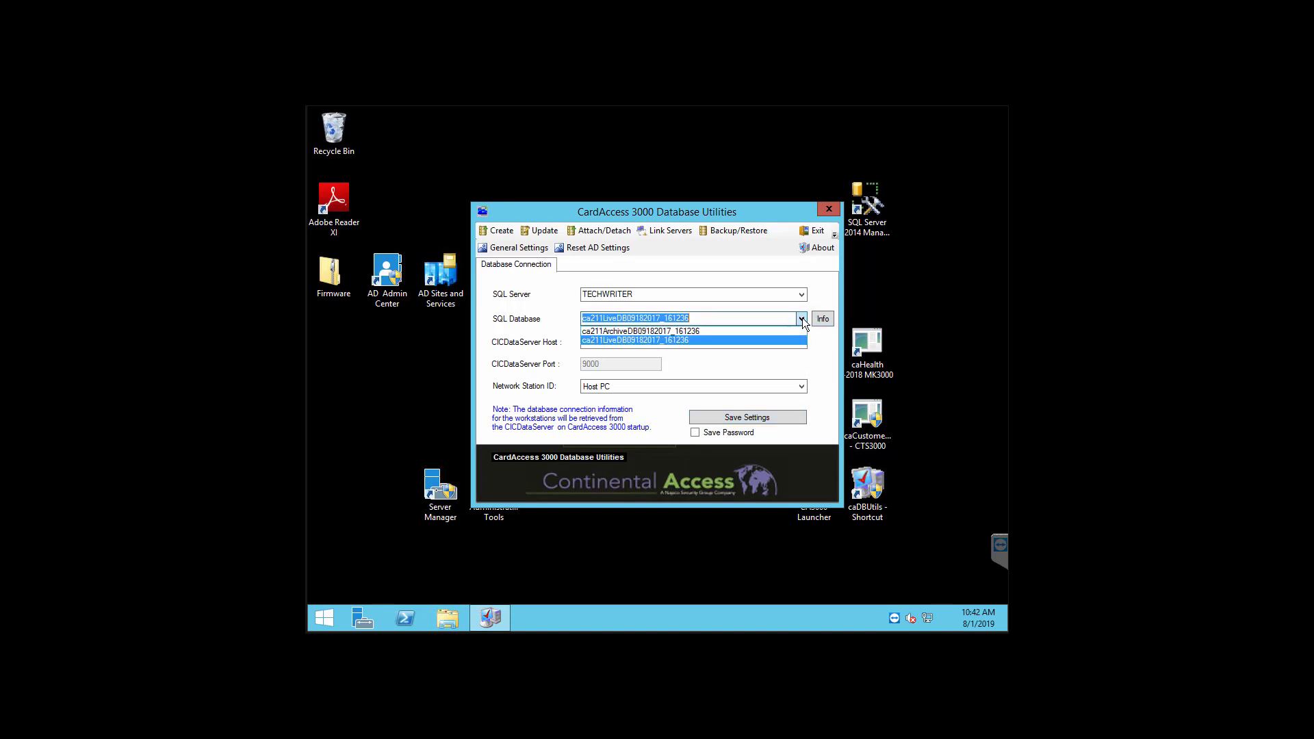
left_click(801, 318)
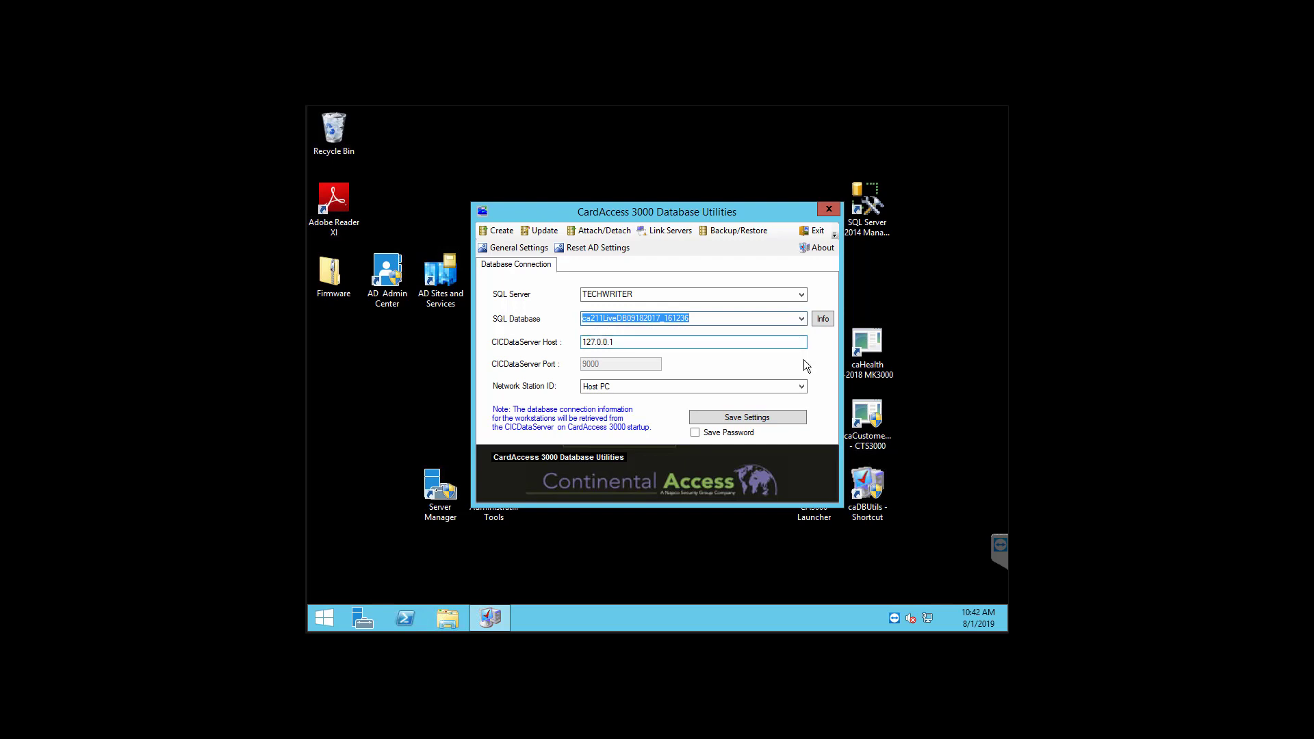
left_click(498, 231)
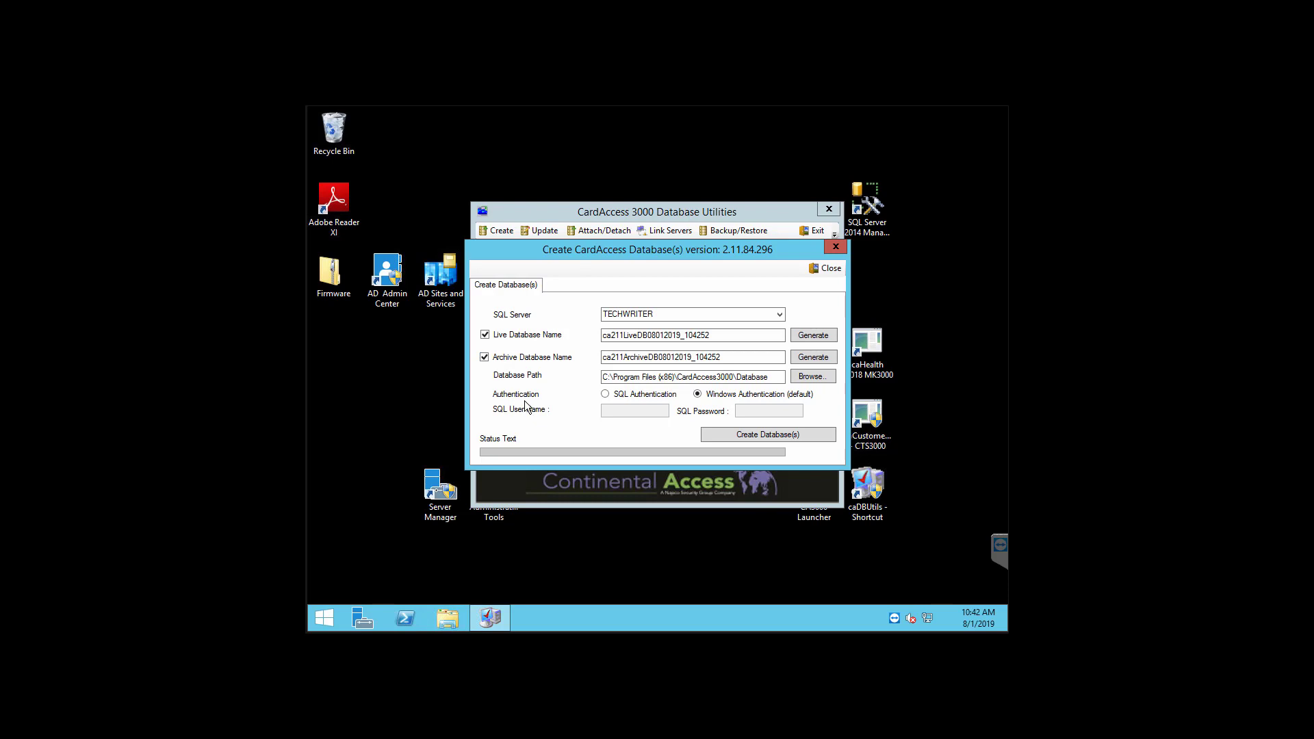
Step: Create a single live database named Temporary on TECHWRITER, with no archive database
left_click(487, 356)
left_click_drag(714, 336, 539, 332)
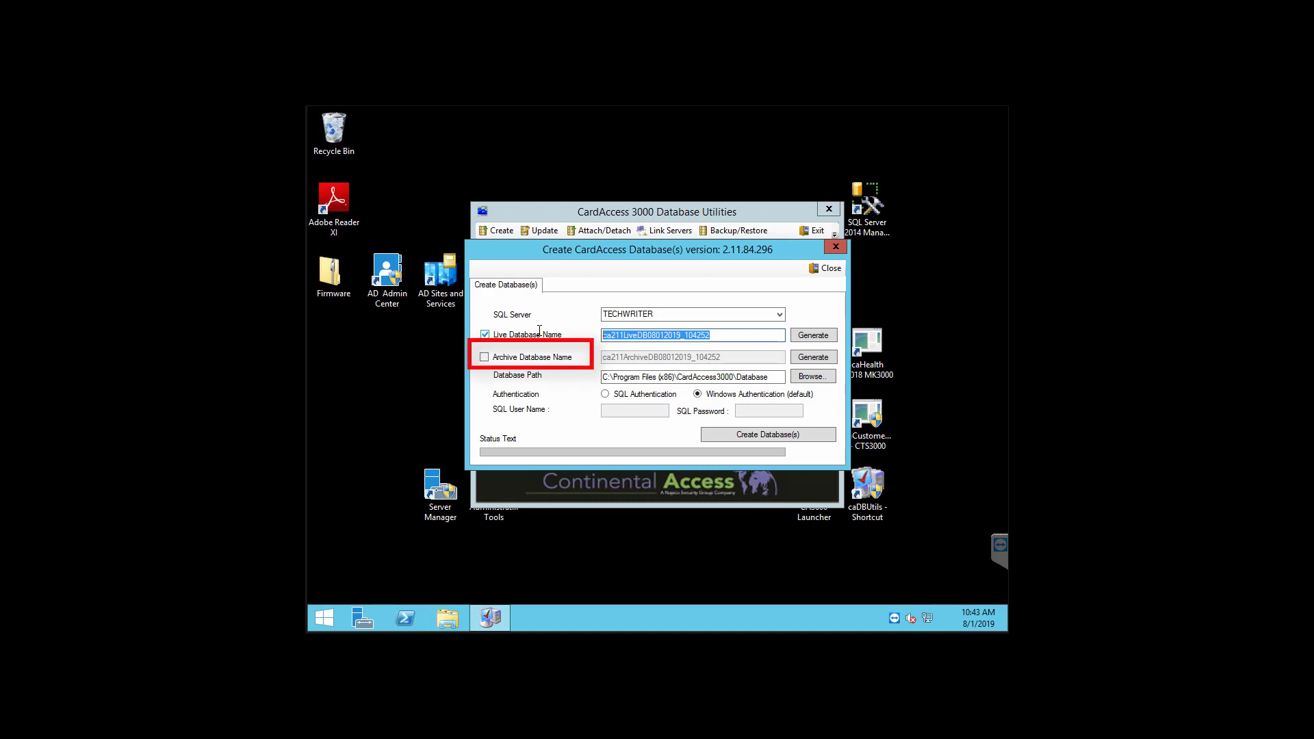
type("Temporary")
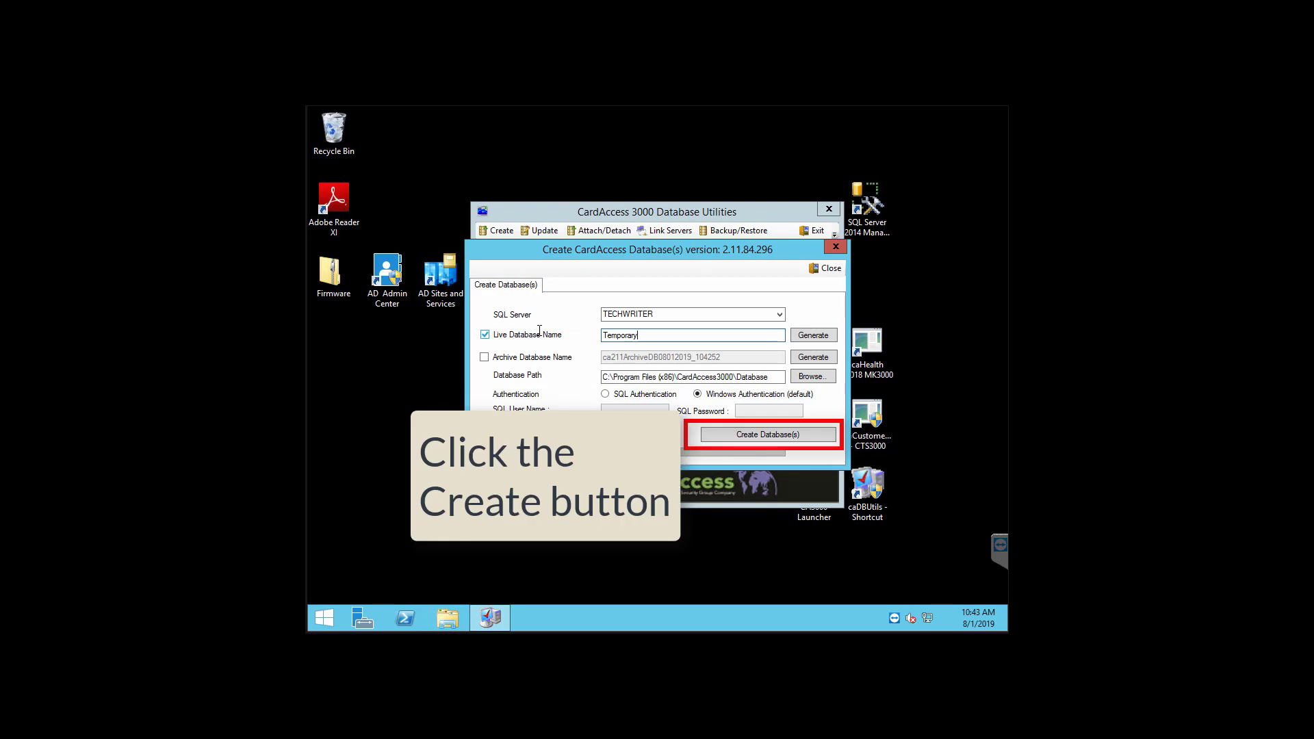
left_click(747, 433)
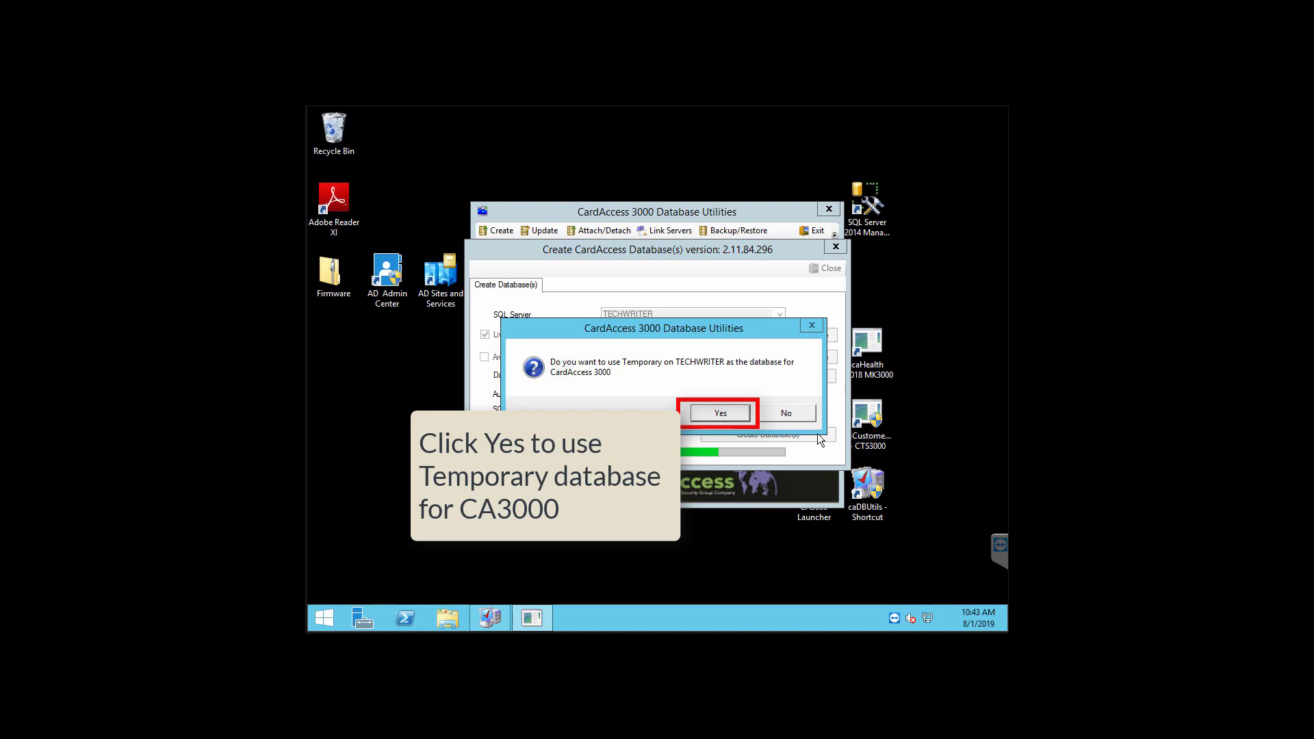
Step: Accept Temporary as CardAccess 3000's database and save the connection settings
left_click(720, 414)
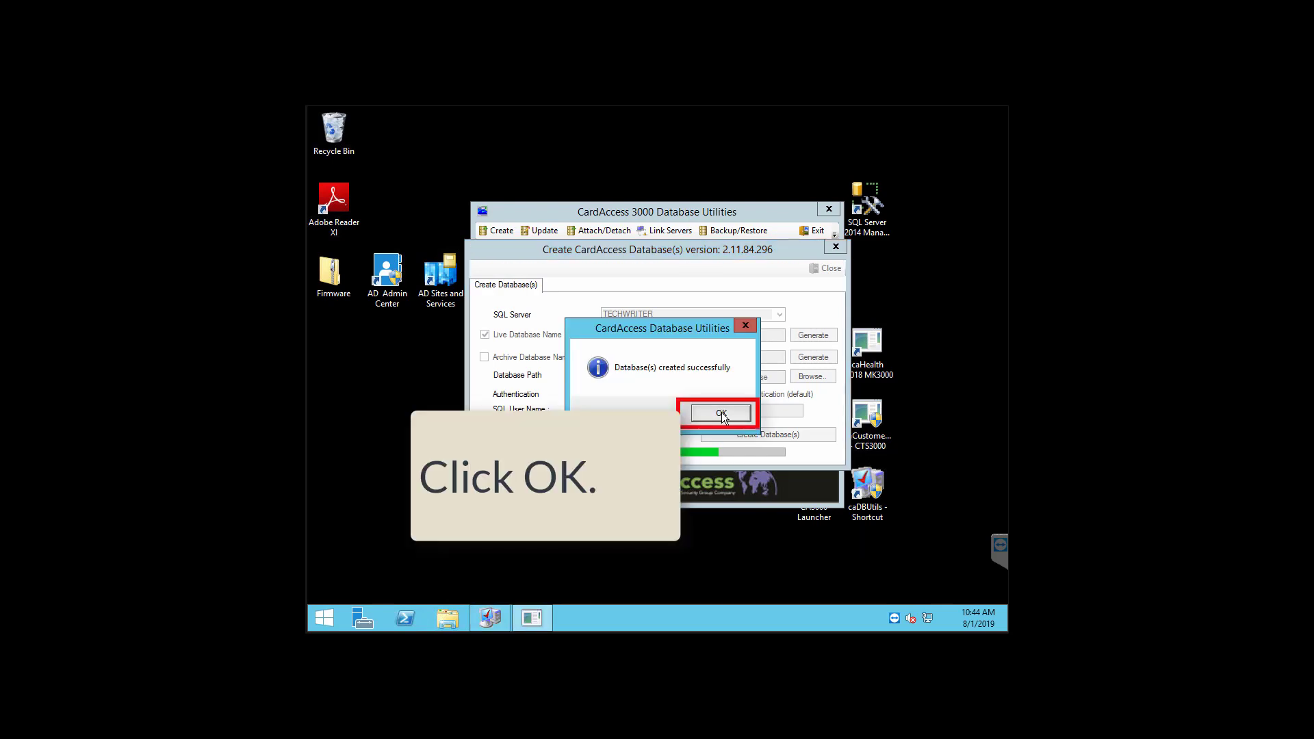
left_click(721, 412)
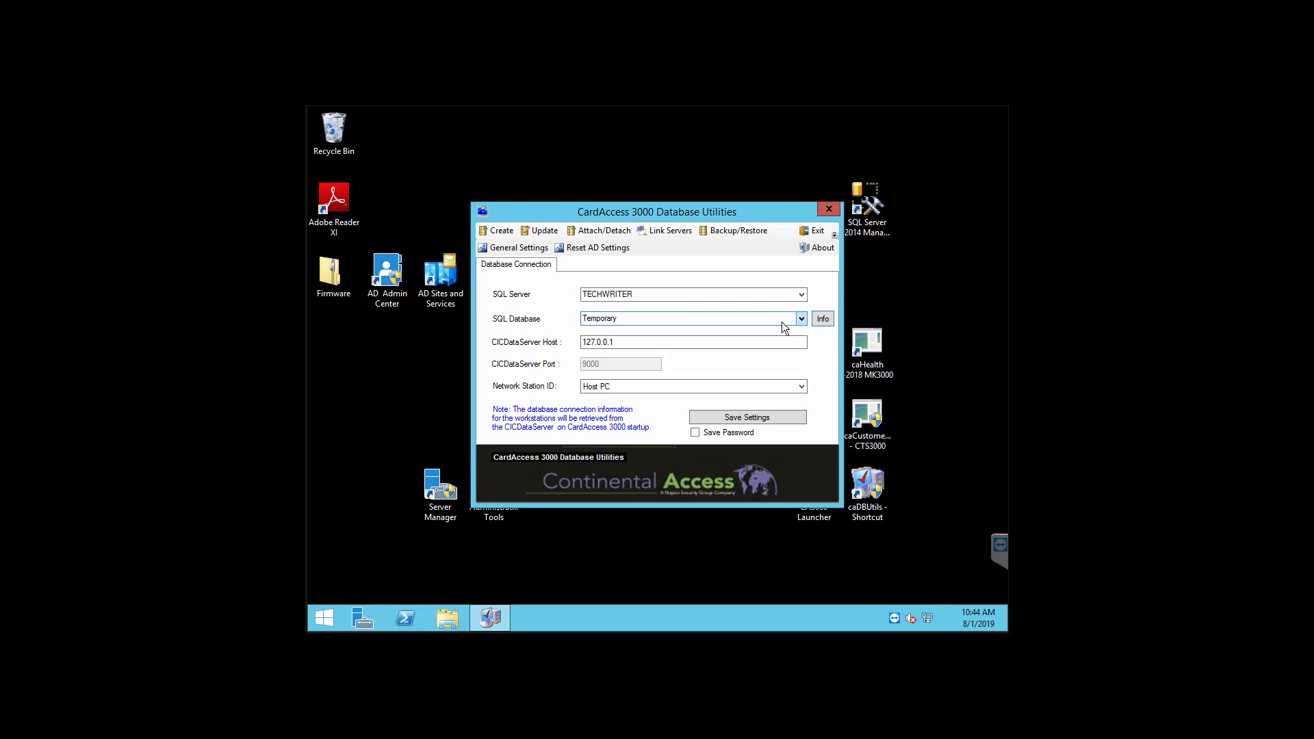
left_click(782, 417)
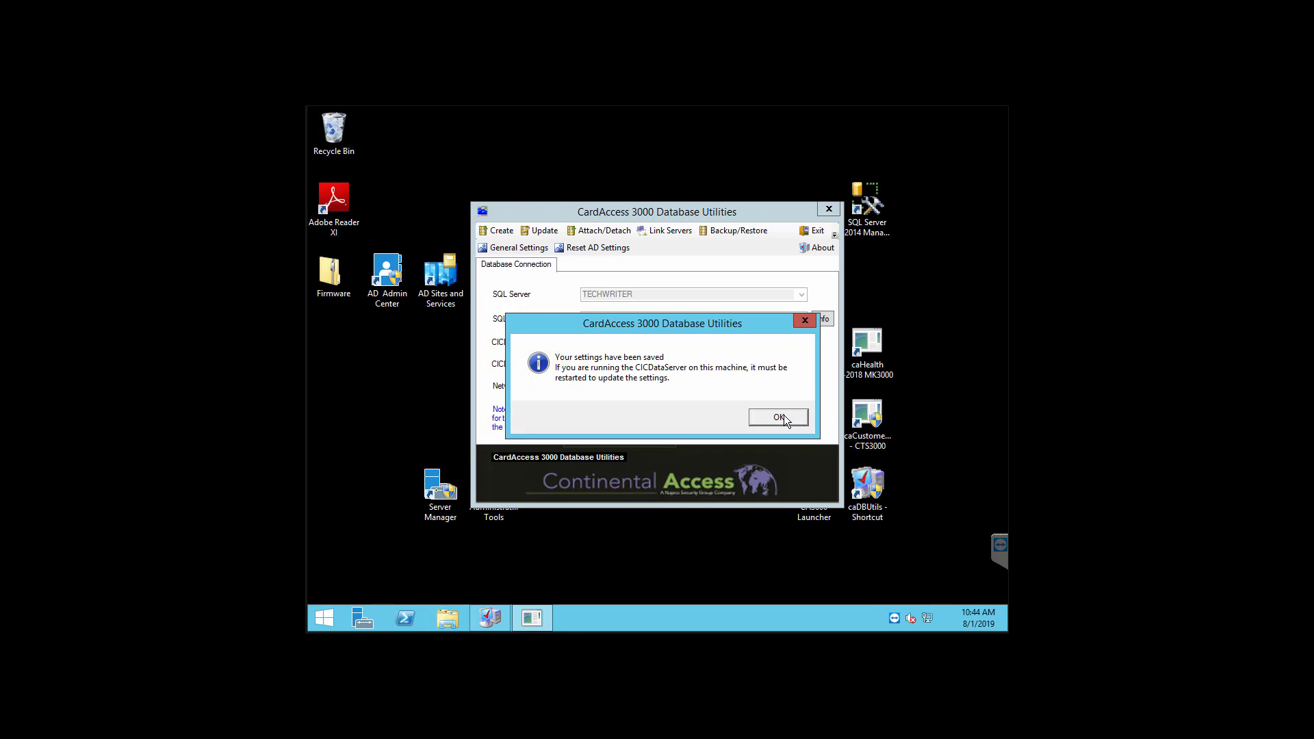
left_click(780, 417)
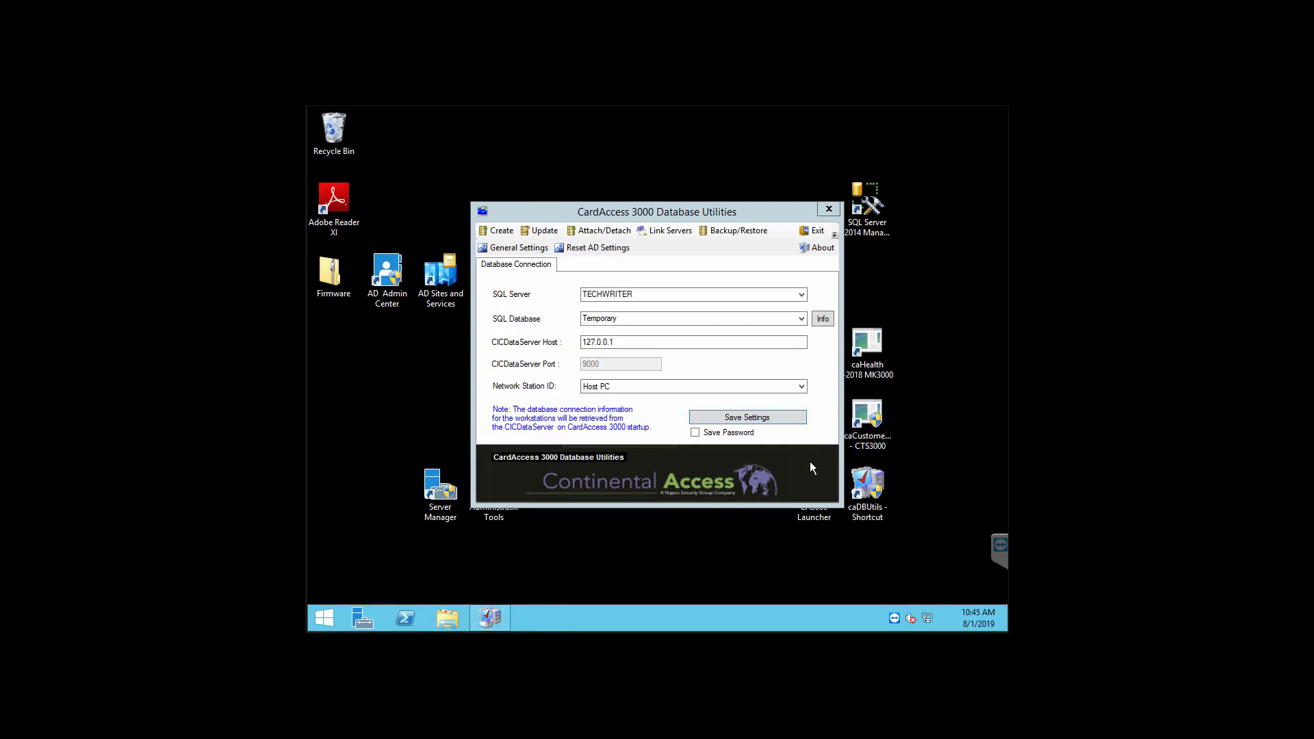
left_click(613, 230)
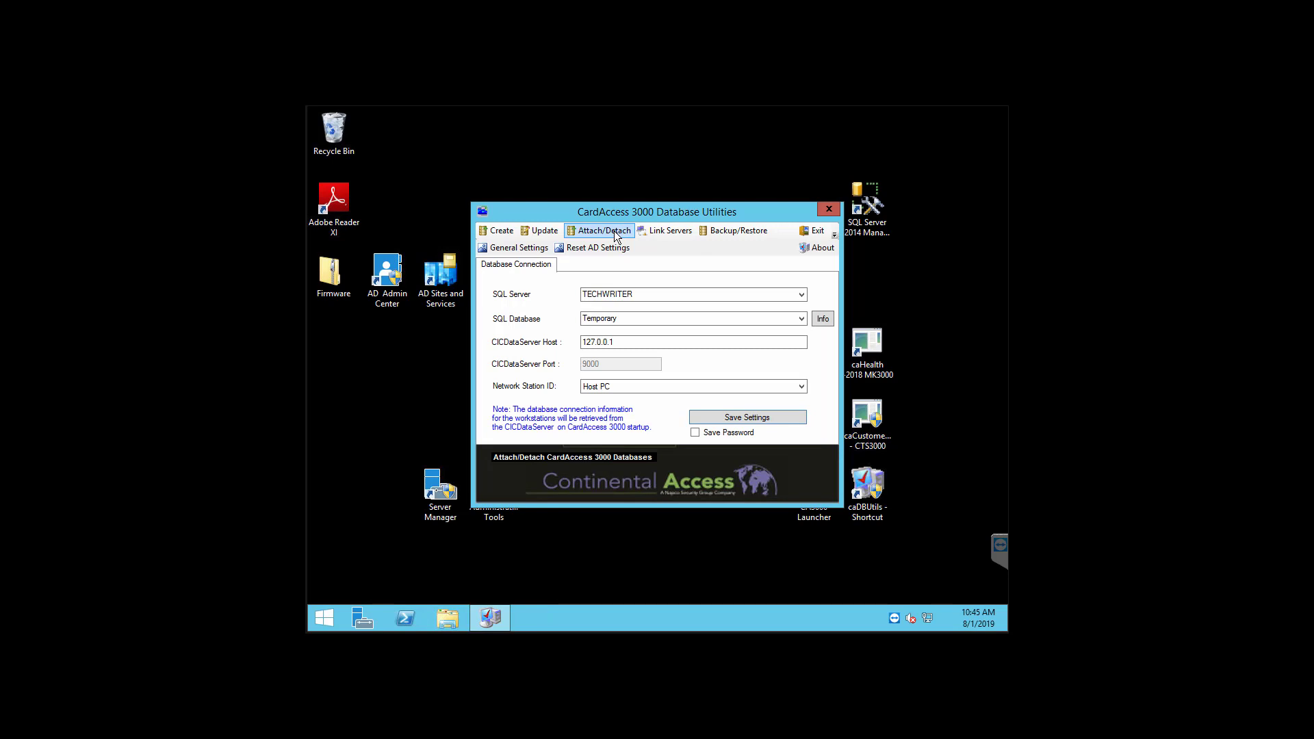
Step: Detach the old live database CA211LIVEDB09182017_161236 in the Detach Database tab
left_click(614, 231)
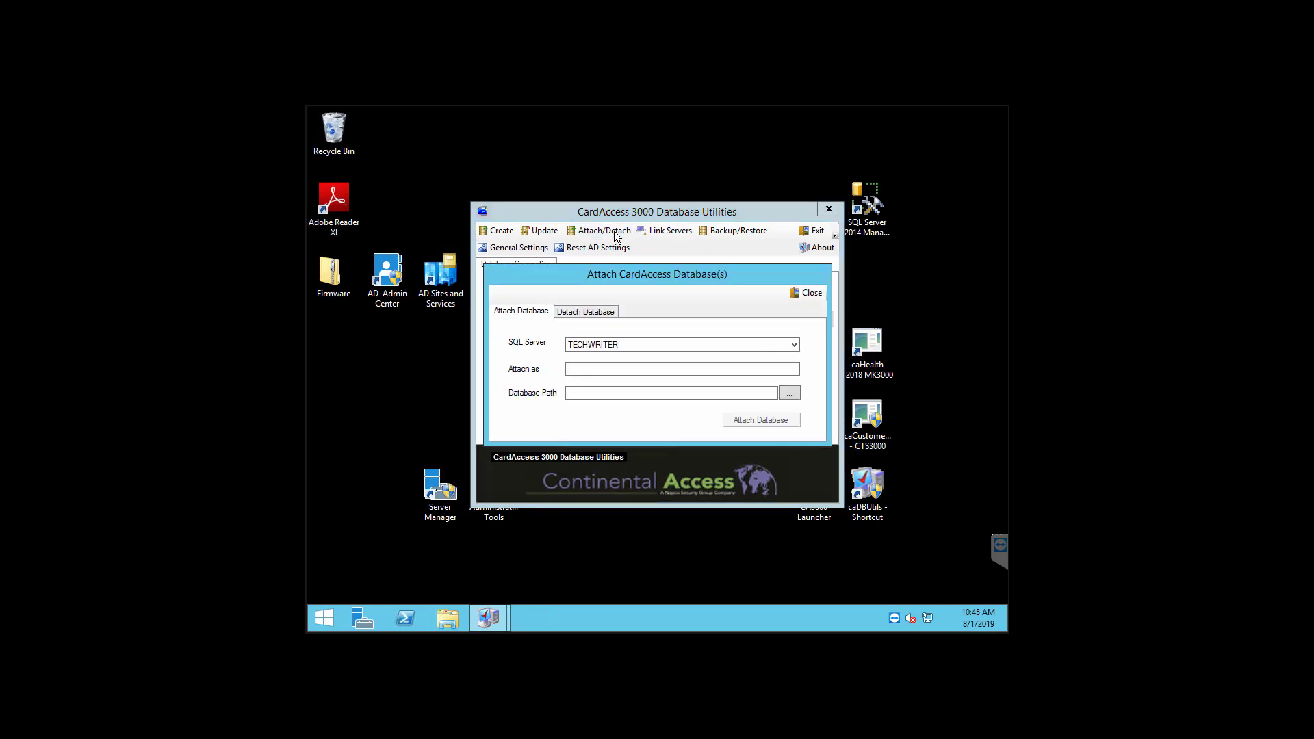
left_click(609, 312)
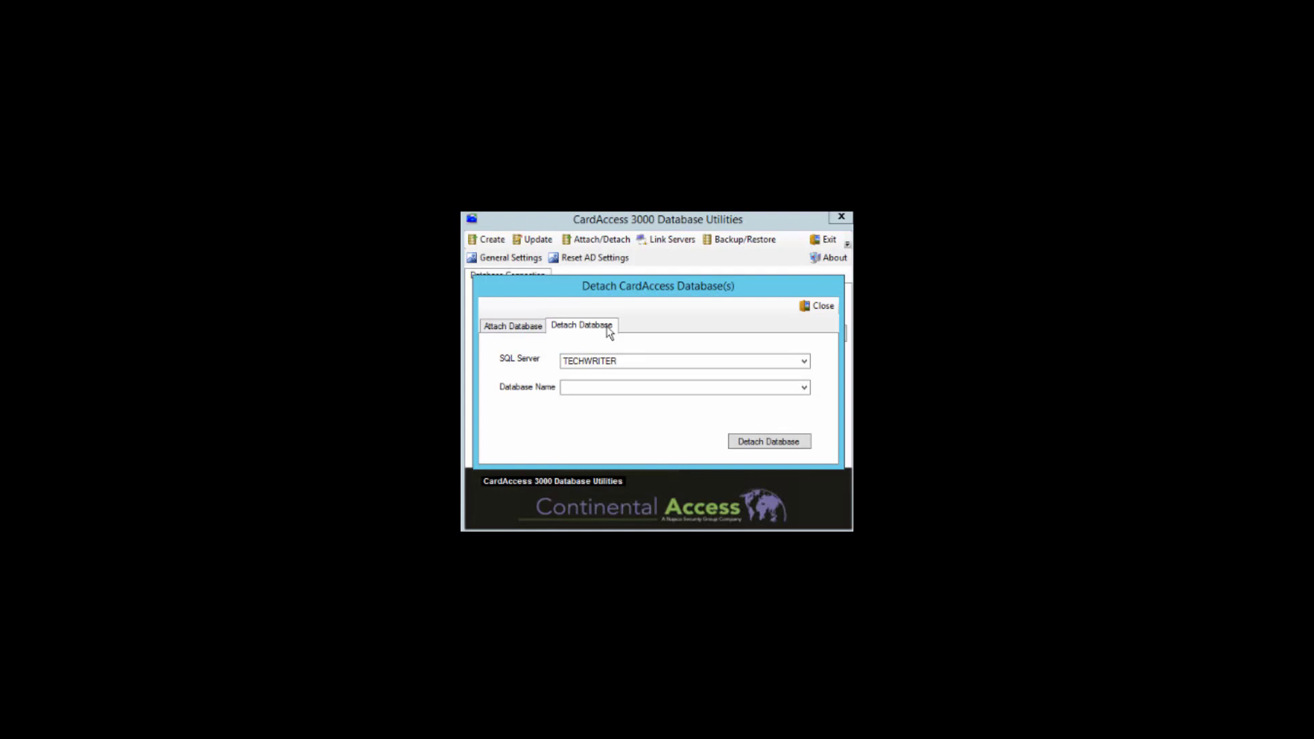
left_click(804, 387)
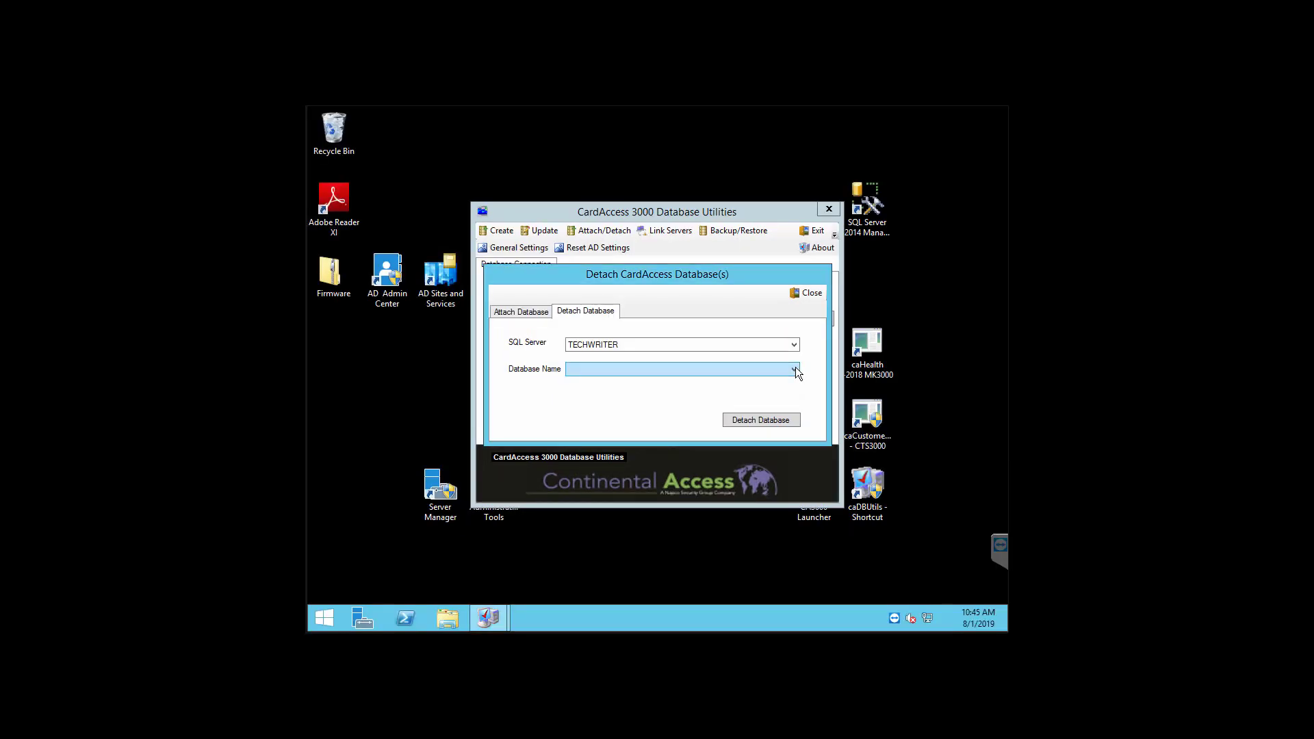
left_click(795, 368)
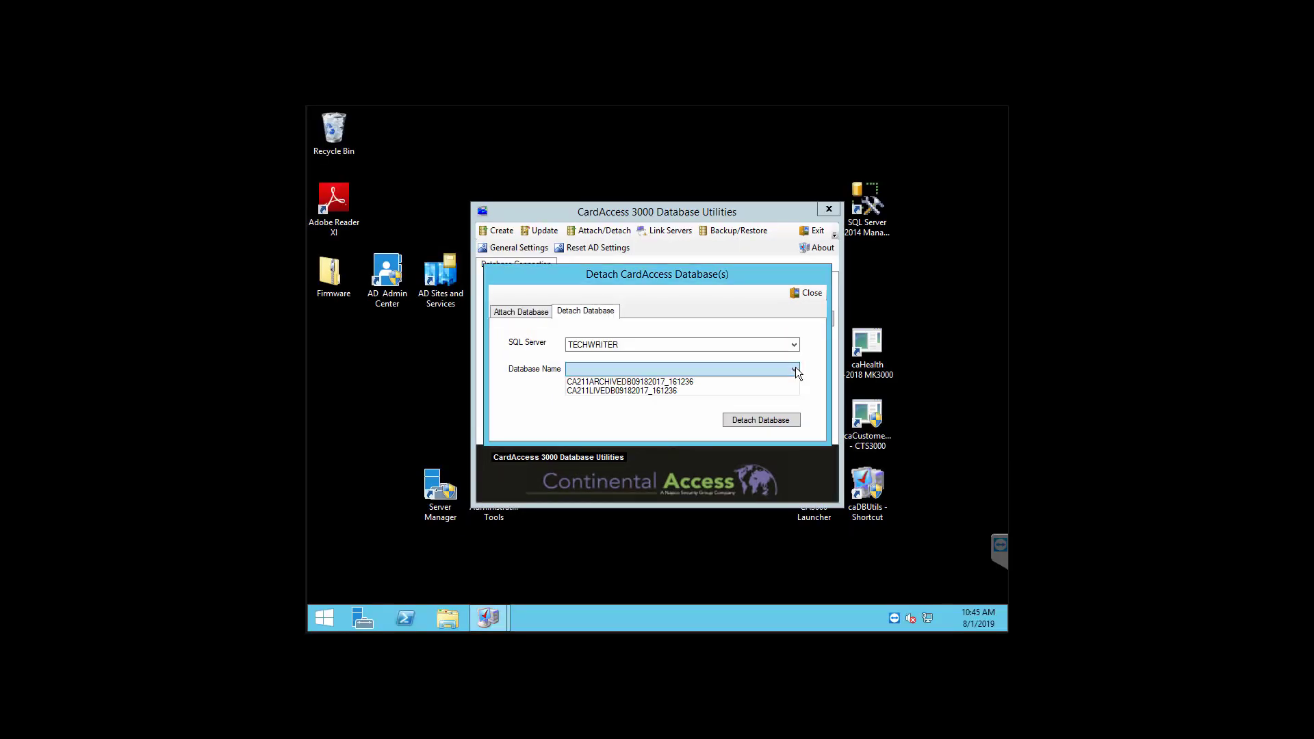
left_click(661, 391)
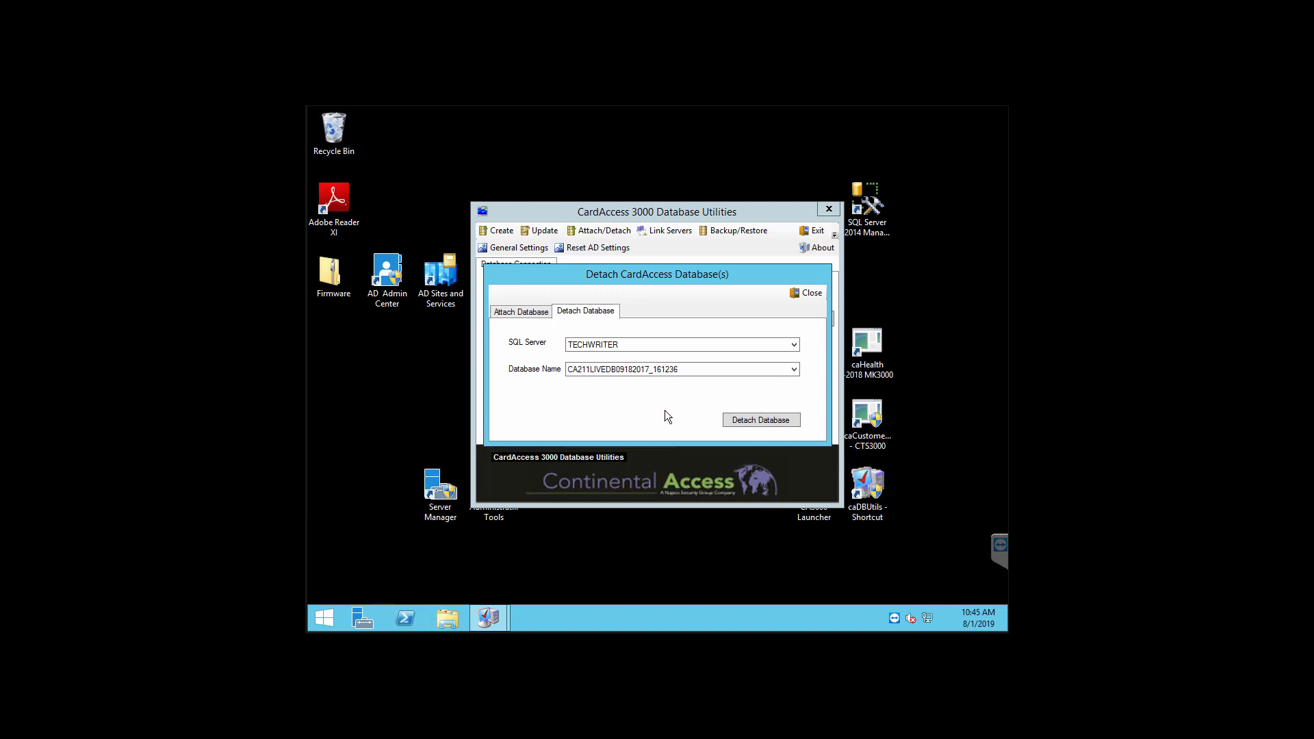
left_click(756, 419)
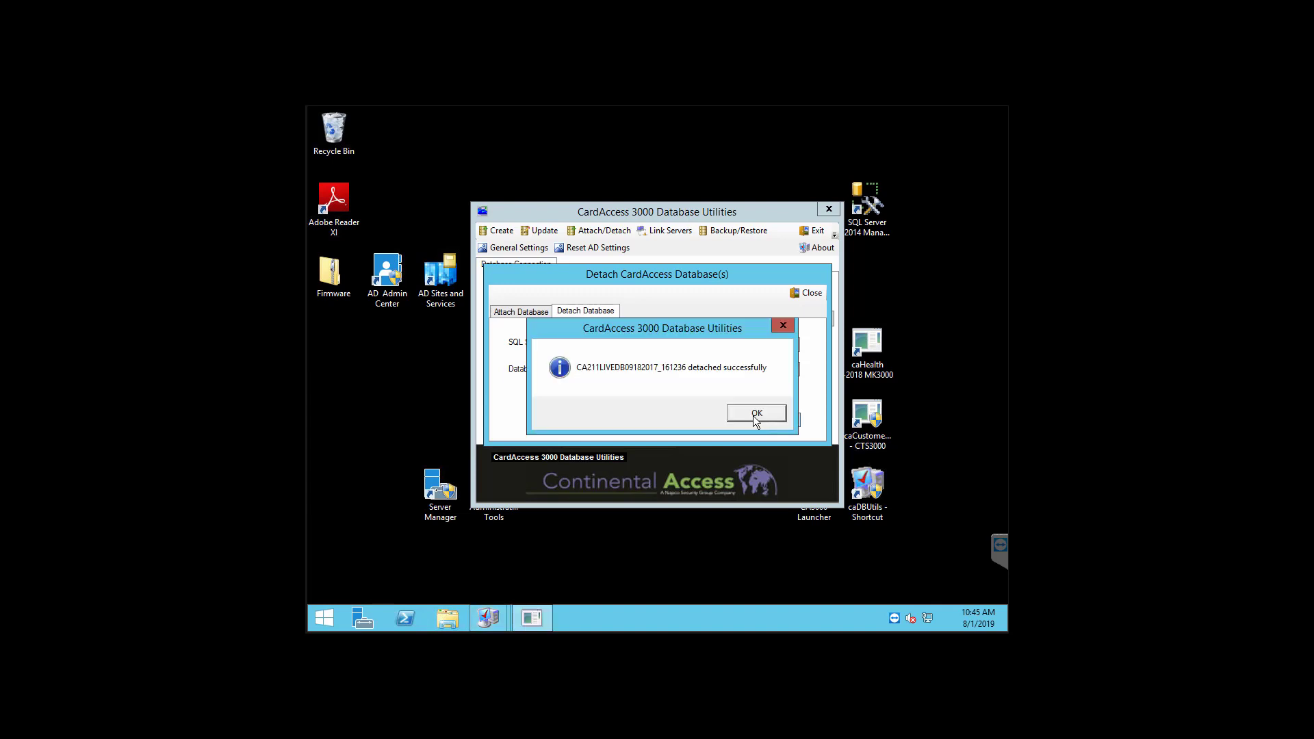
left_click(756, 415)
left_click(756, 416)
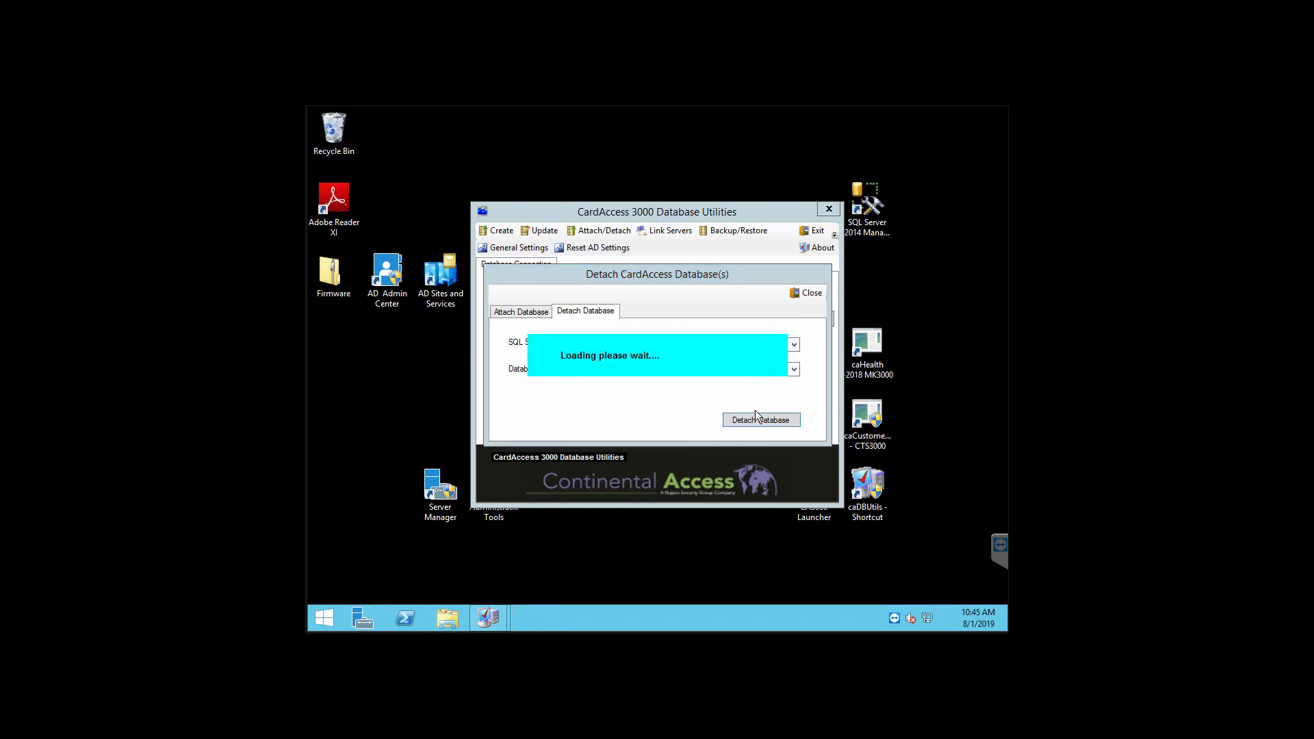
Step: Detach archive database CA211ARCHIVEDB09182017_161236, exit the utilities, and open the Database folder
left_click(792, 369)
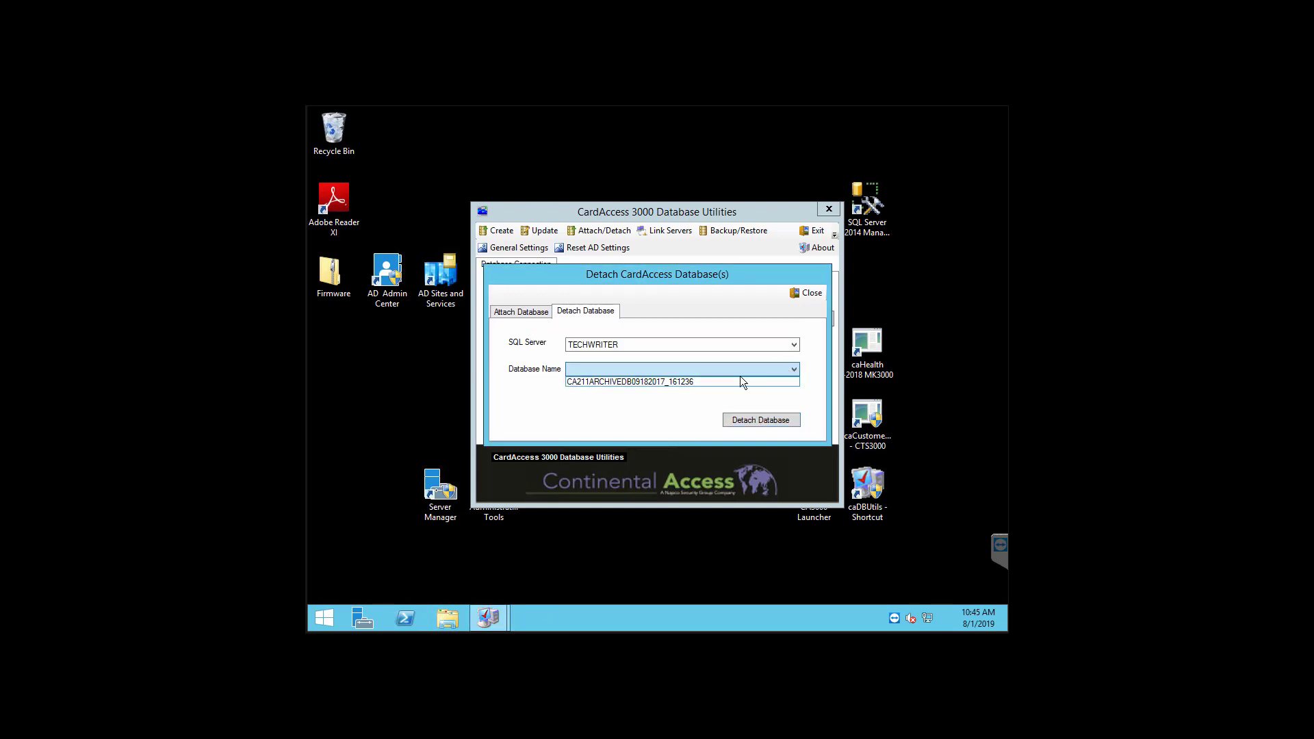
left_click(704, 382)
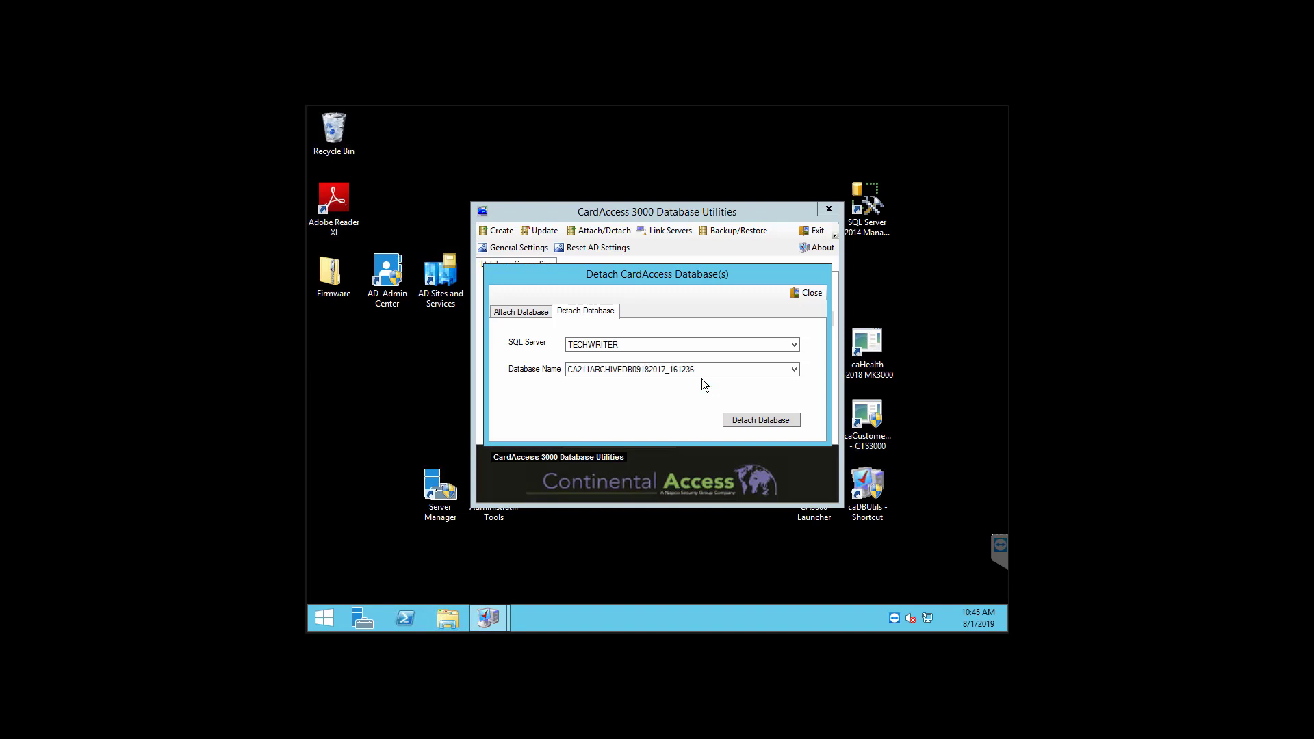
left_click(761, 420)
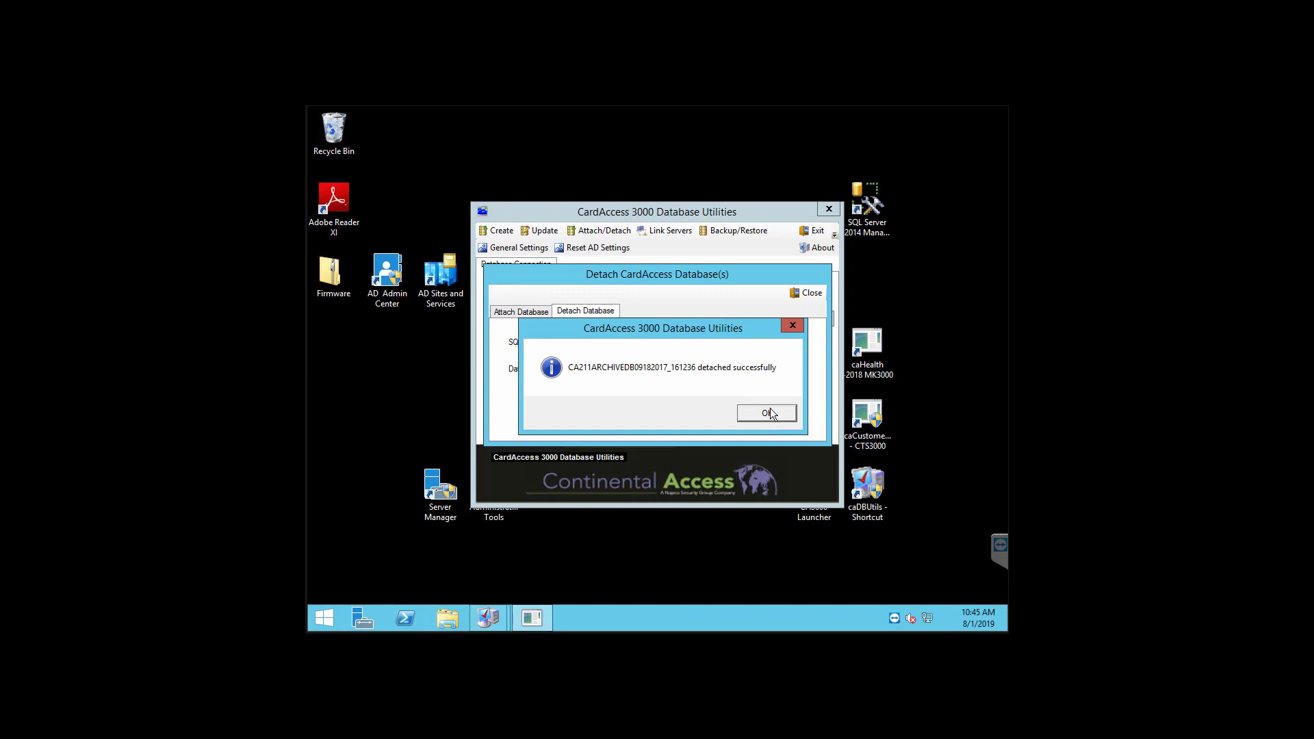
left_click(768, 412)
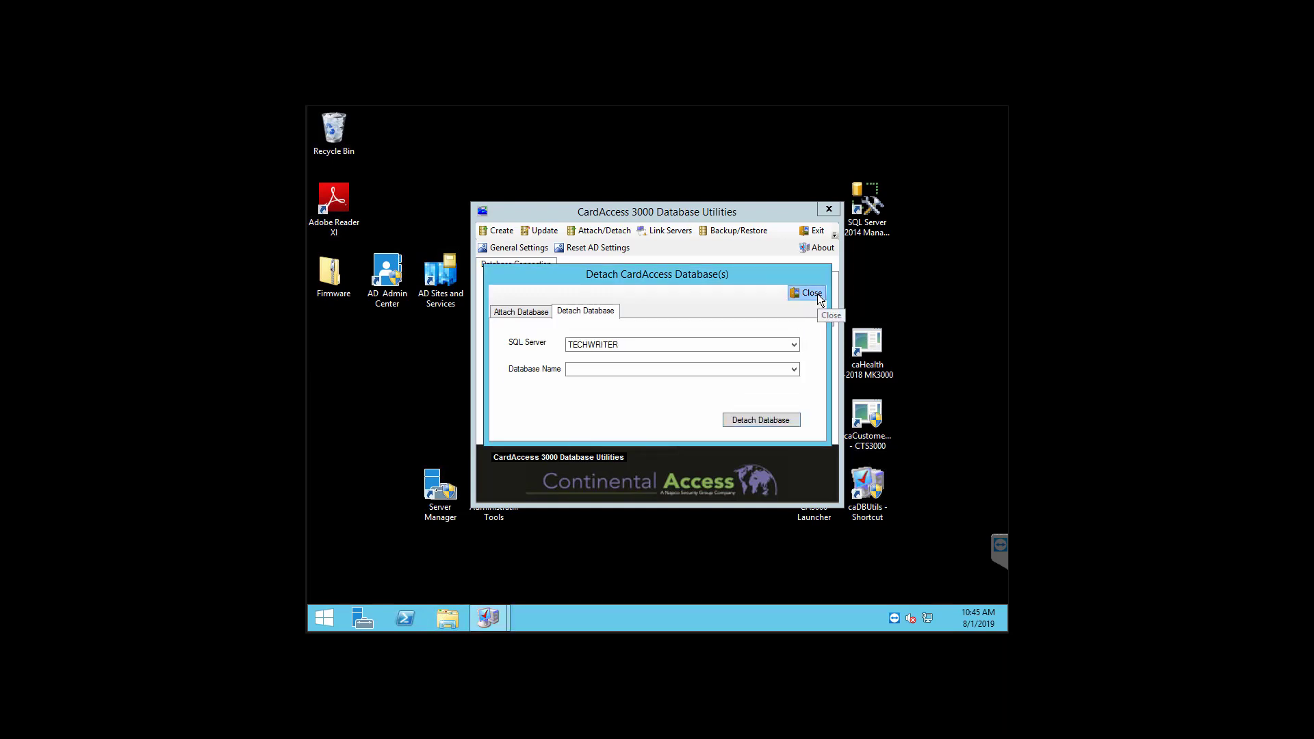
left_click(817, 293)
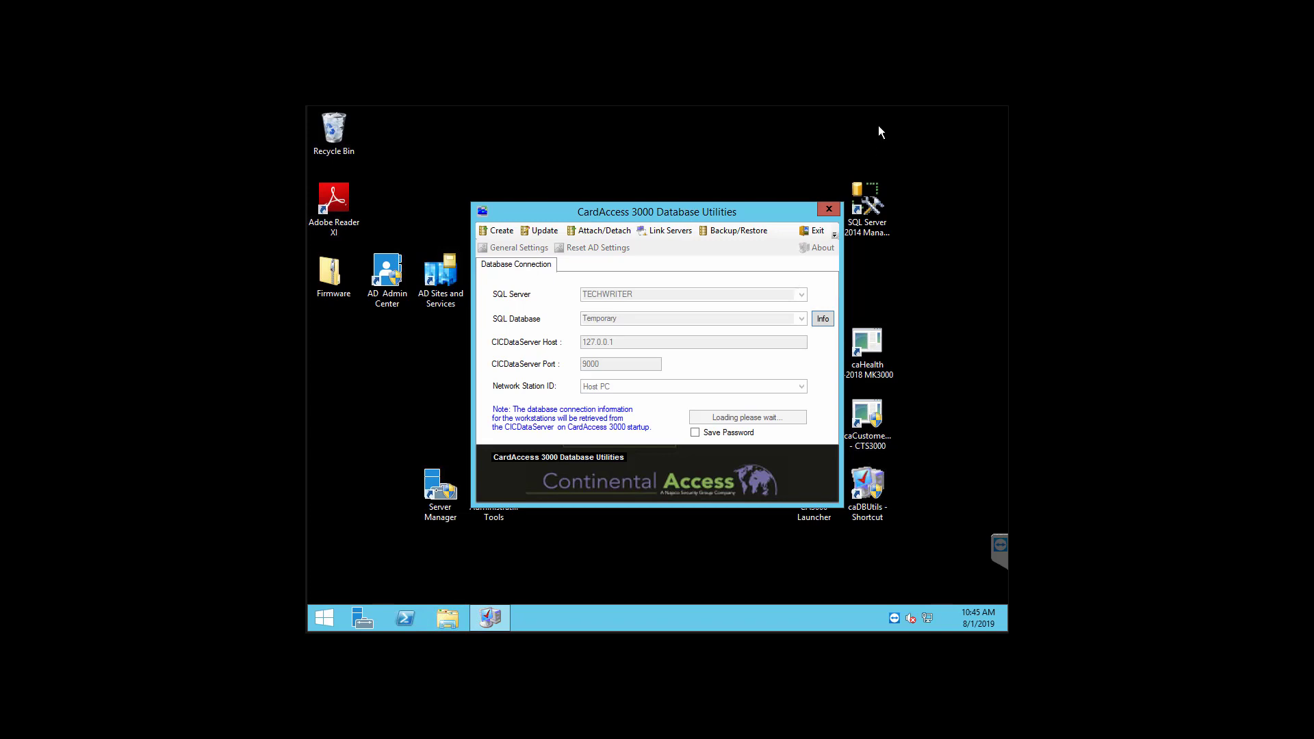
left_click(819, 231)
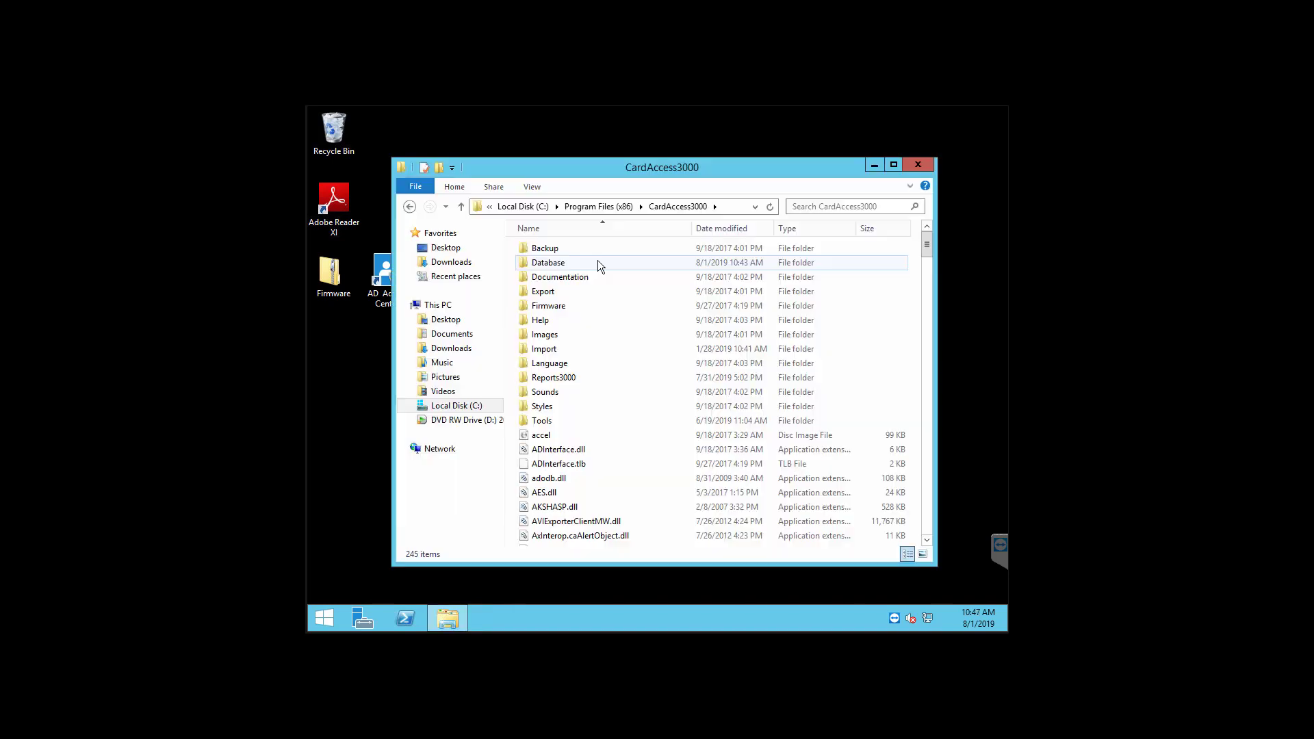
double_click(598, 263)
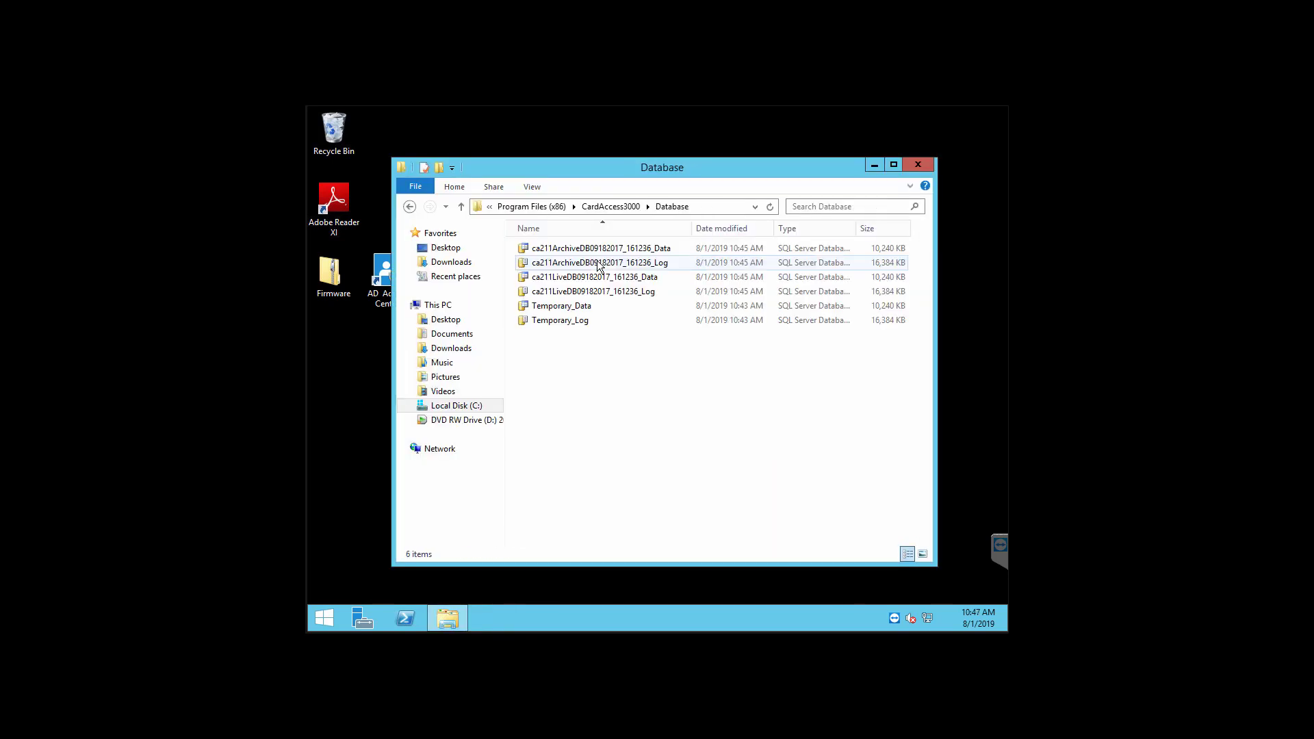
Step: Copy the four ca211 live and archive Data and Log files into C:\DB Hold
left_click(675, 248)
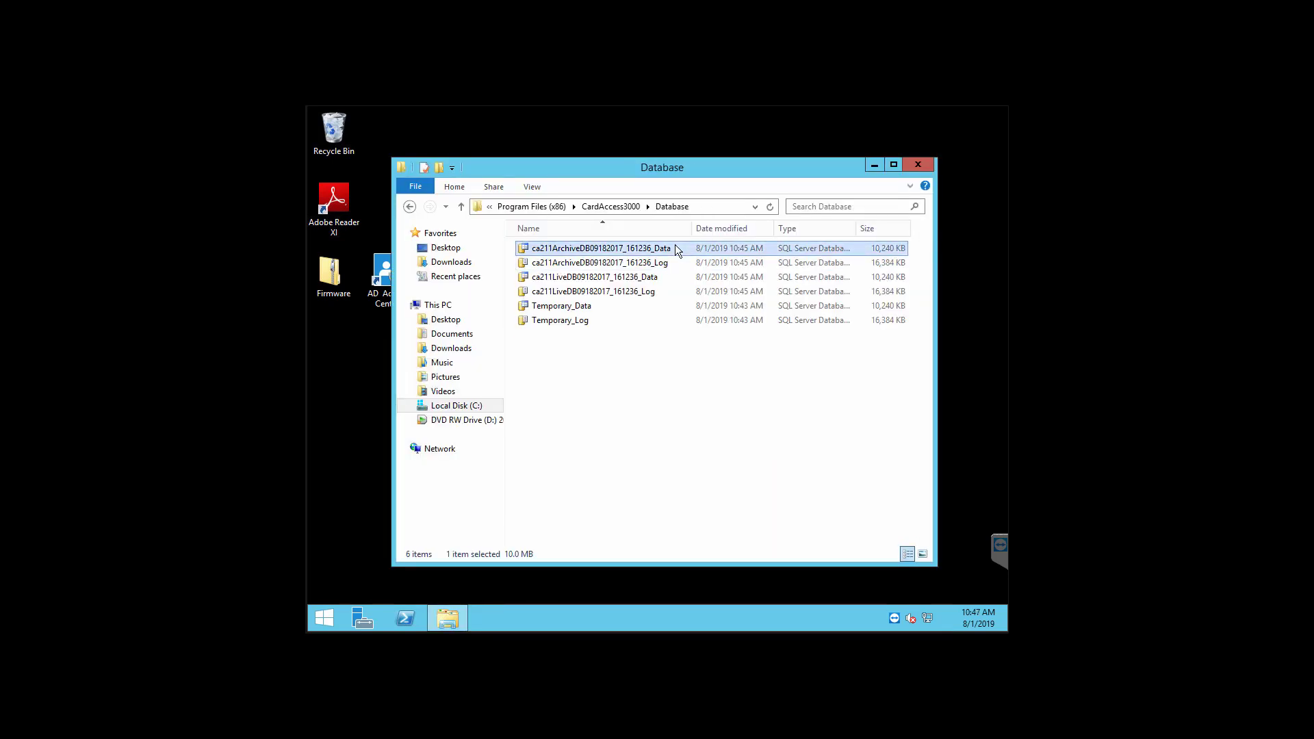
left_click(674, 291, "shift")
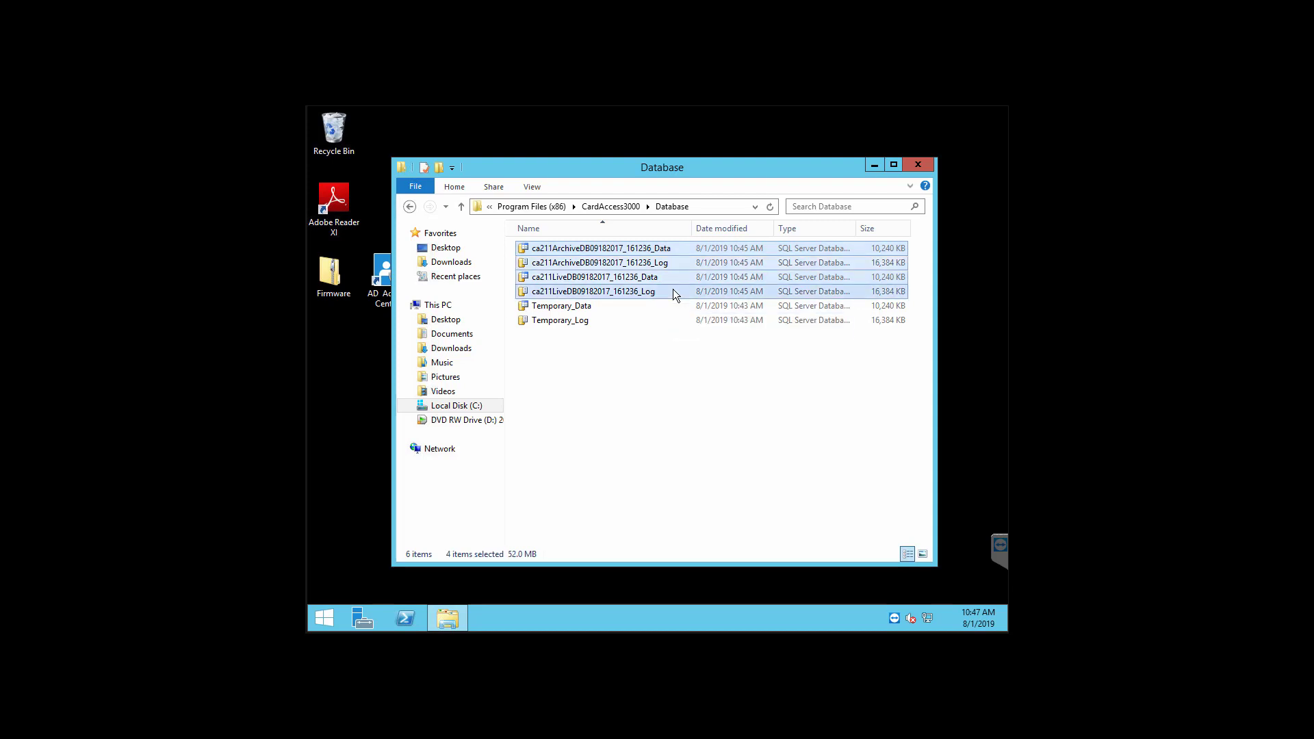
right_click(674, 290)
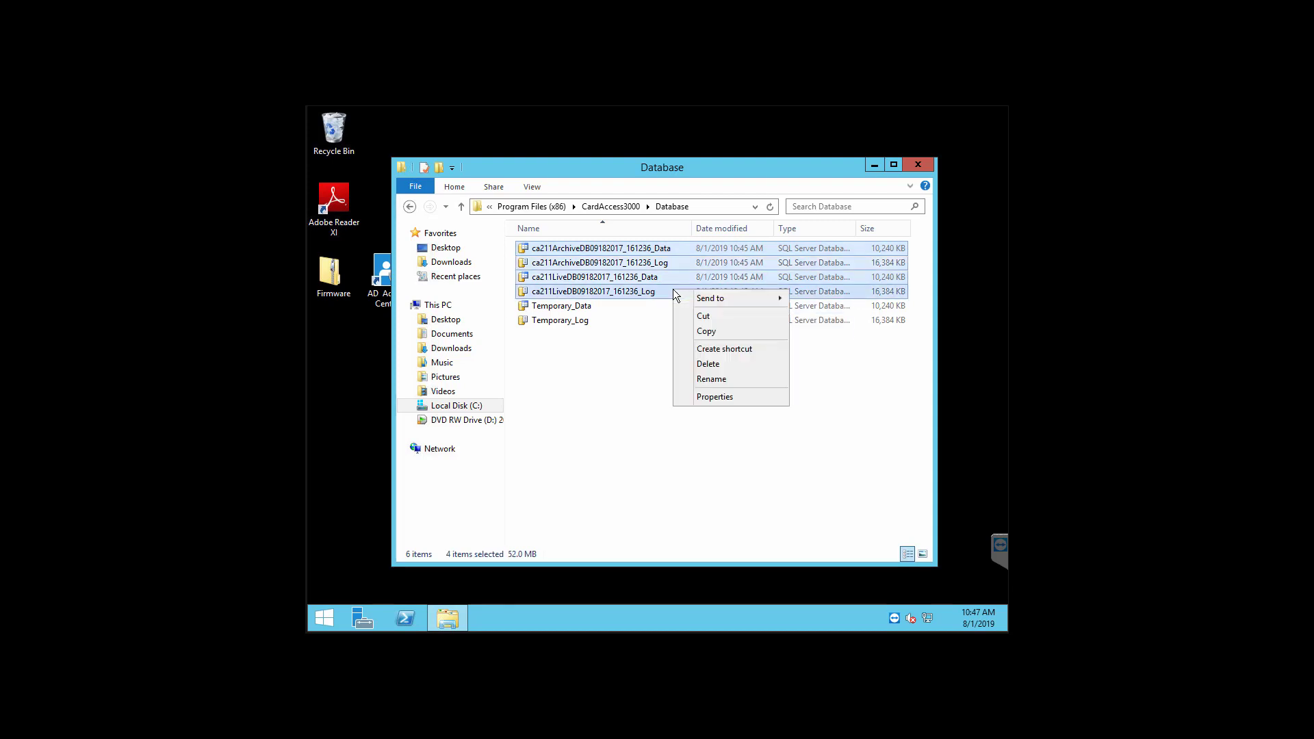
left_click(706, 332)
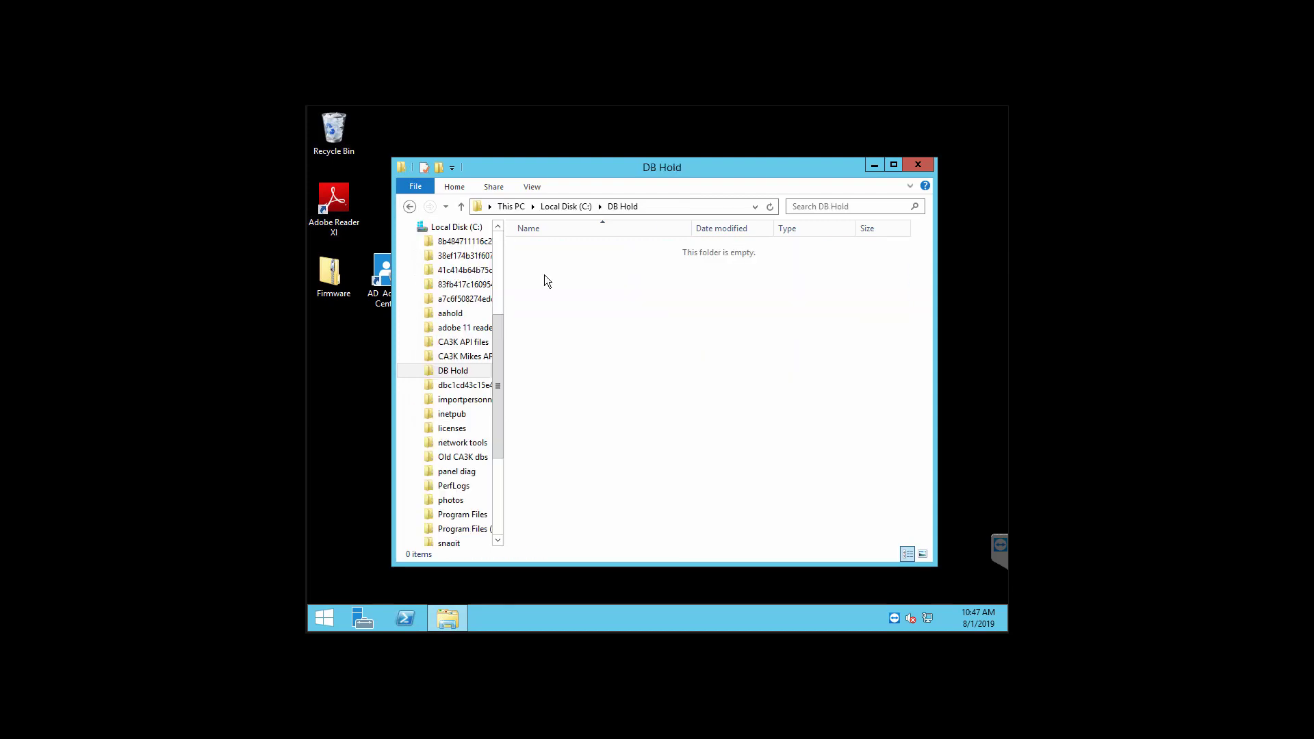
right_click(544, 274)
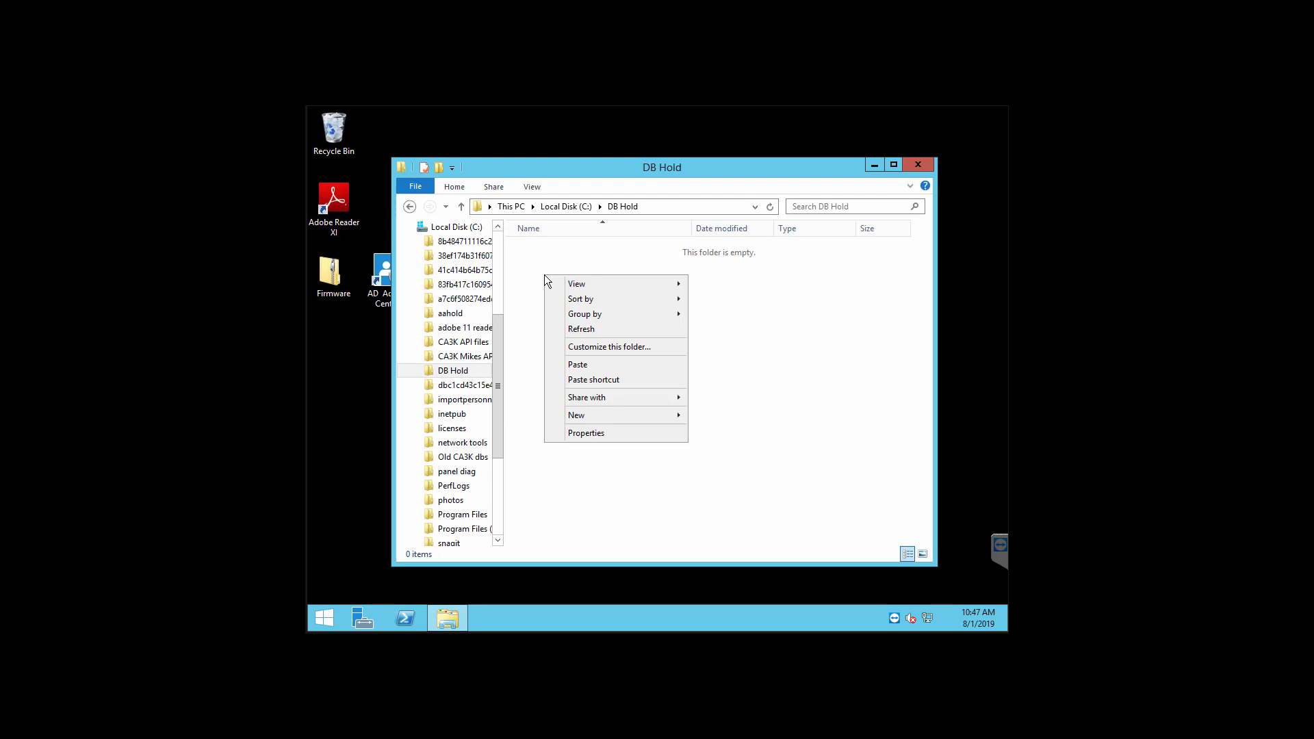
left_click(581, 364)
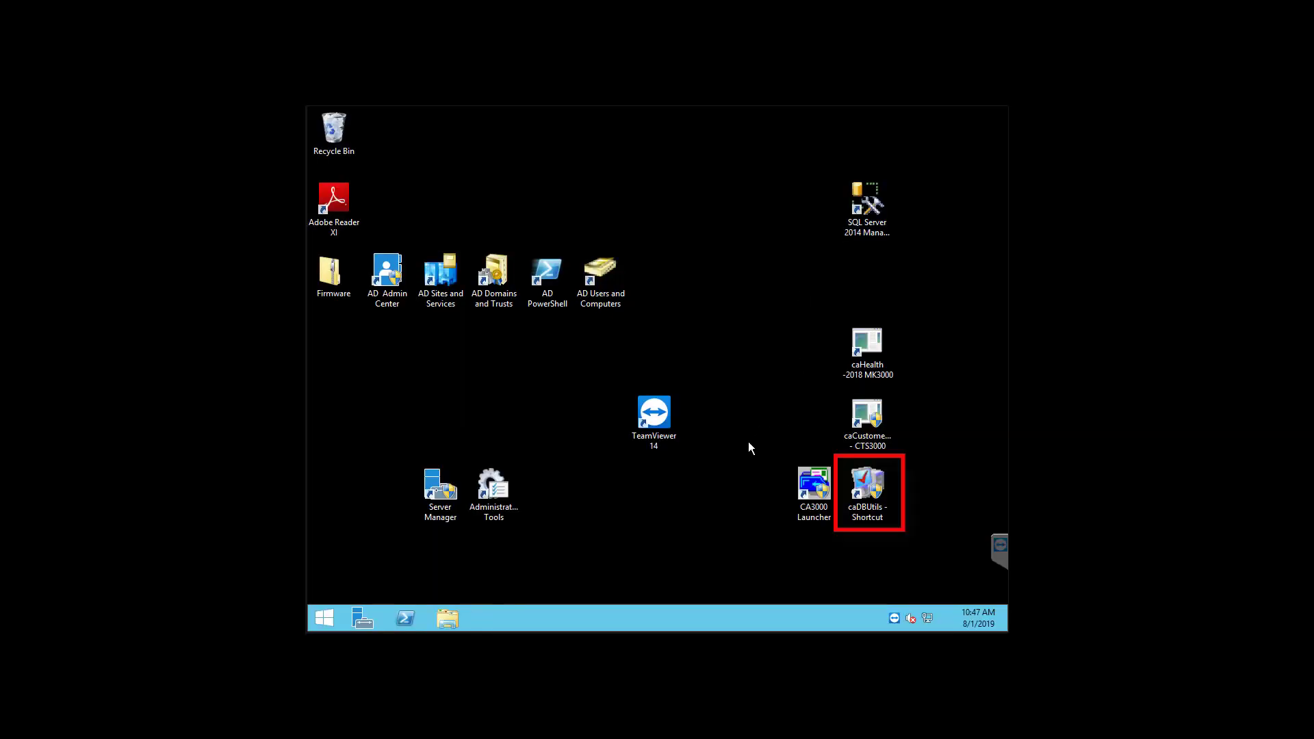
Step: Launch caDBUtils, enter the utilities password, and open the Attach CardAccess Database(s) form
double_click(870, 502)
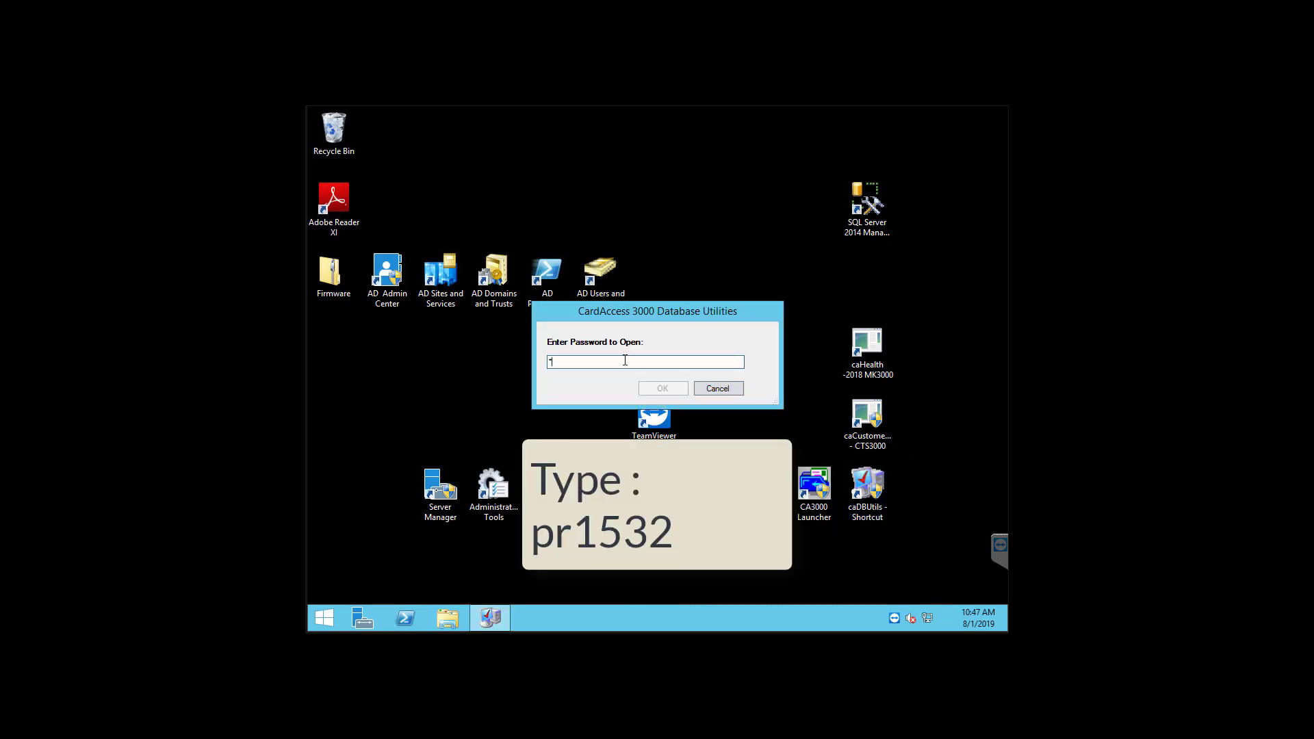
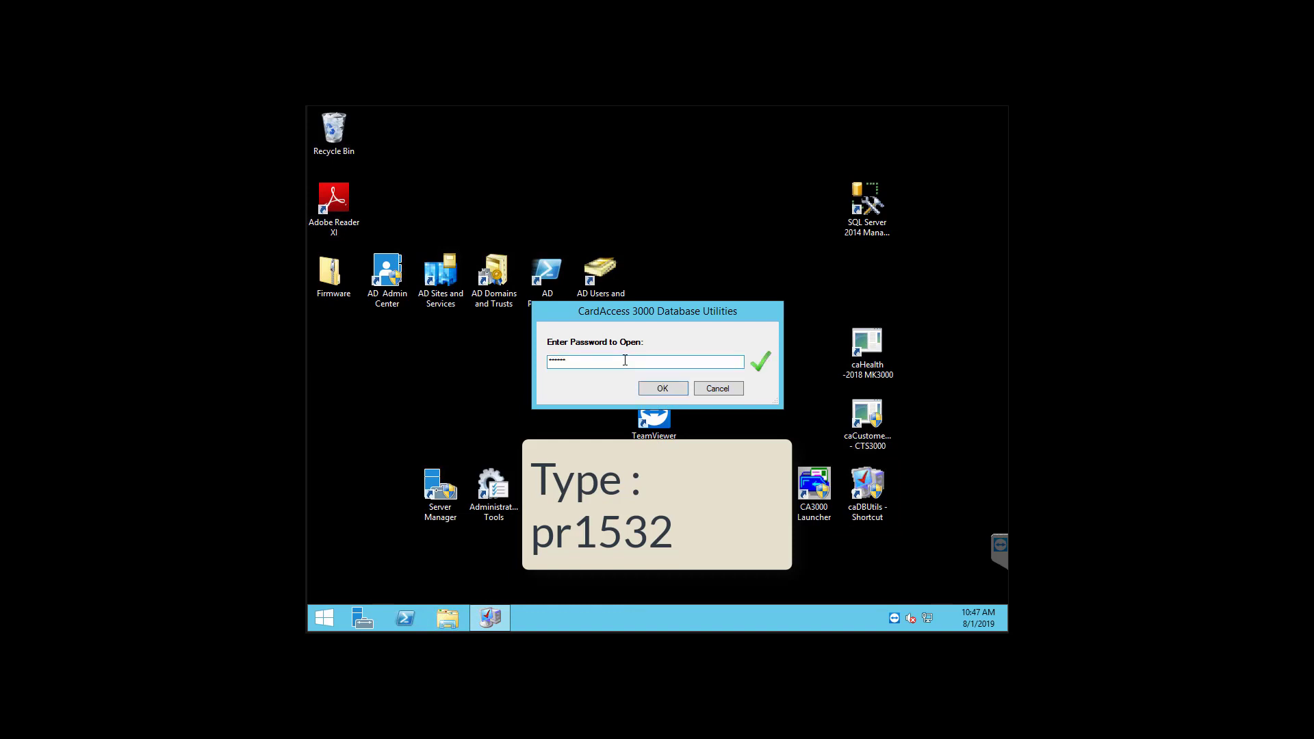
left_click(660, 388)
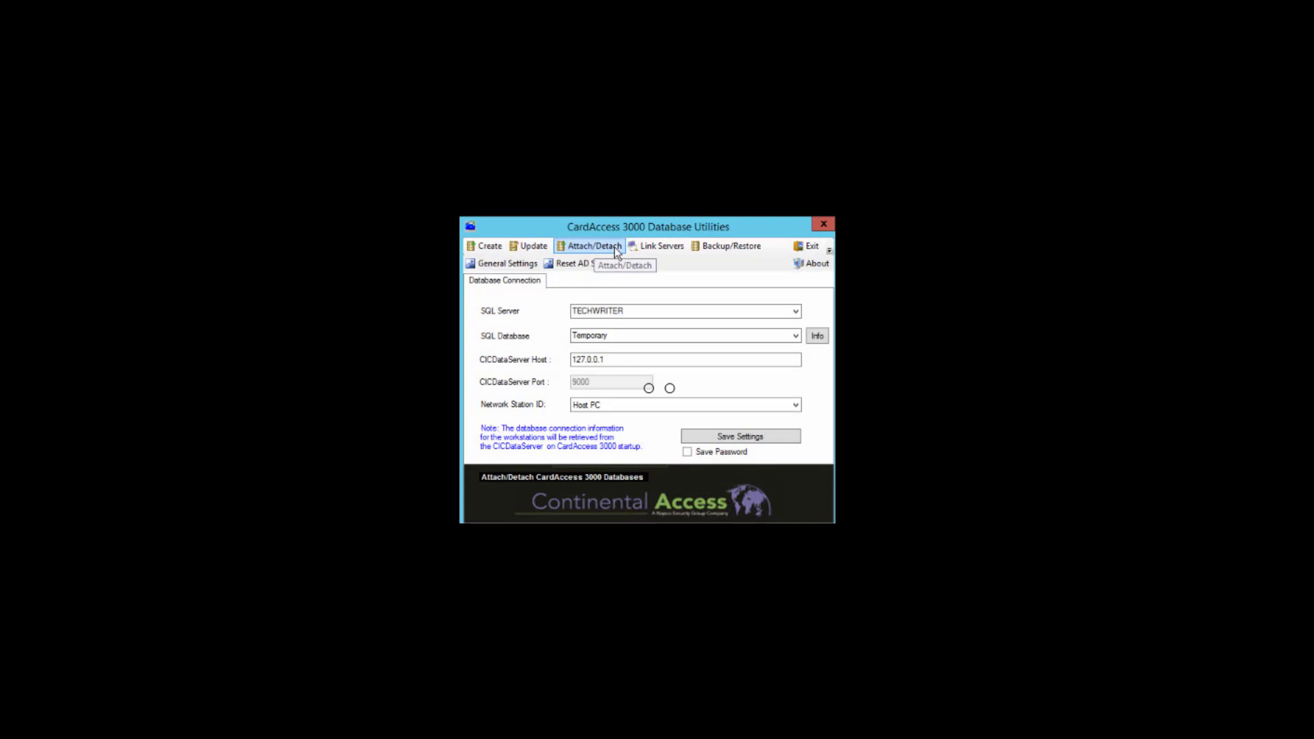
left_click(615, 249)
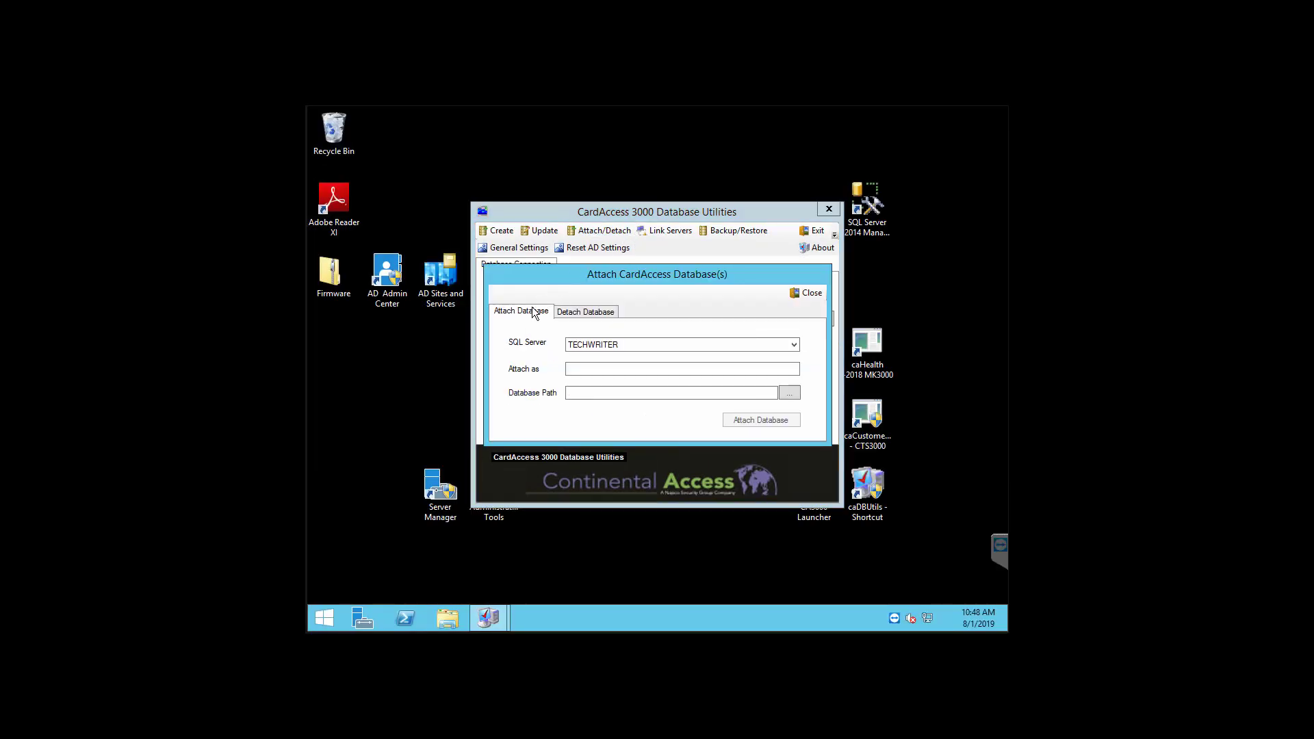
Step: Browse to C:\Program Files (x86)\CardAccess3000\Database and pick the ca211LiveDB09182017_161236_Data file
left_click(788, 394)
left_click(789, 393)
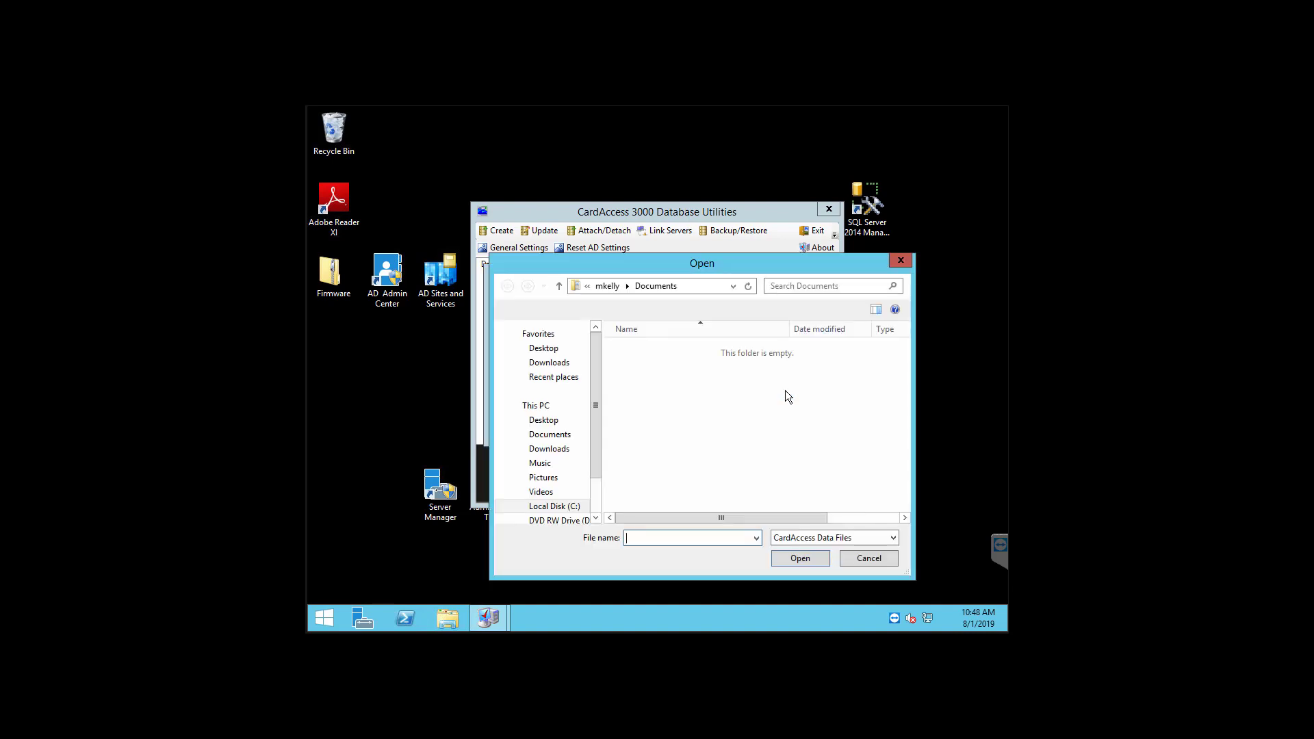
double_click(573, 506)
scroll(587, 501, "down", 3)
left_click(585, 501)
left_click(709, 376)
double_click(708, 376)
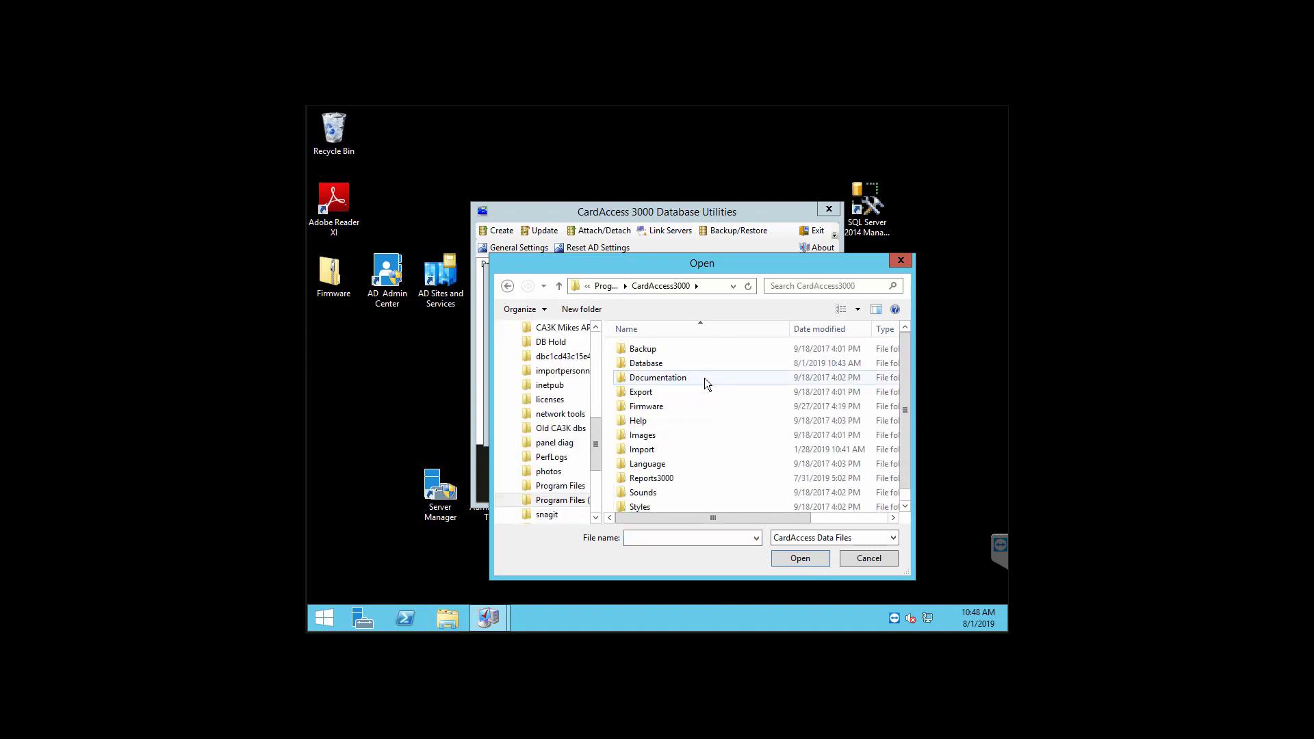
double_click(680, 361)
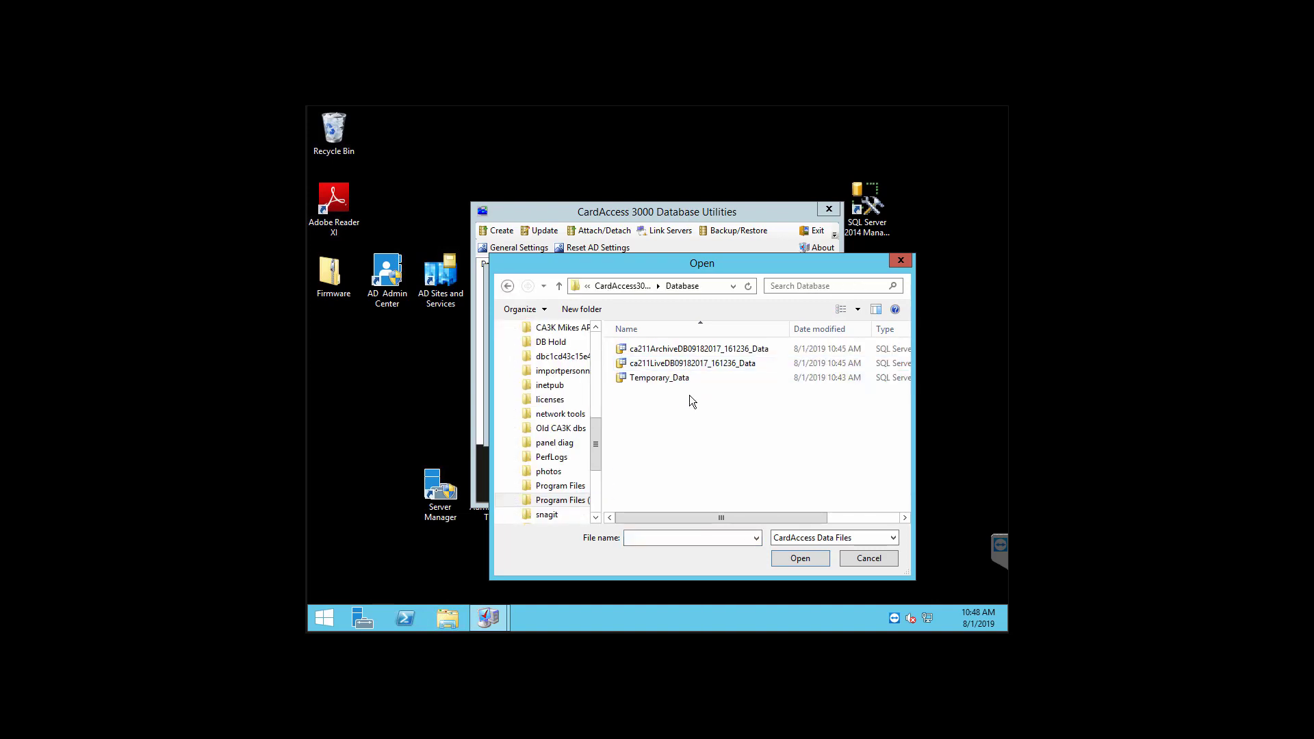
left_click(740, 368)
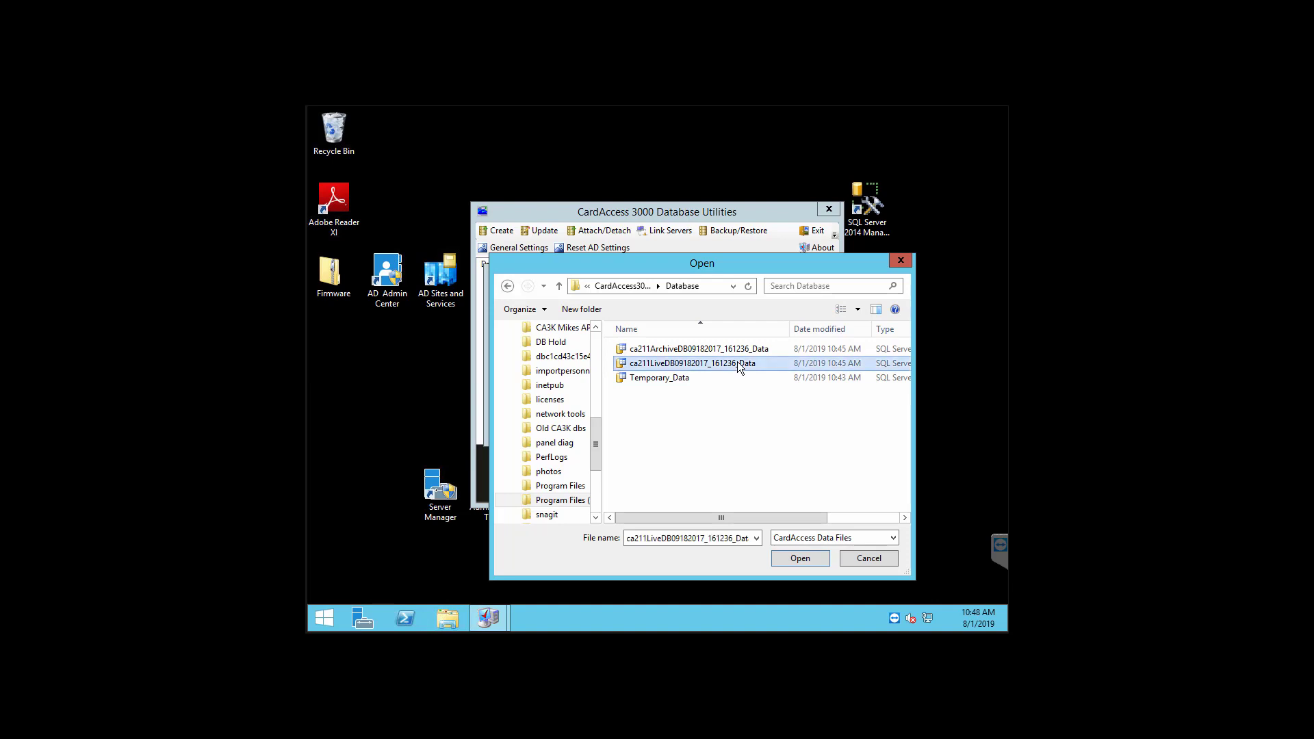
Step: Attach the live database and accept it as CardAccess 3000's database
left_click(799, 558)
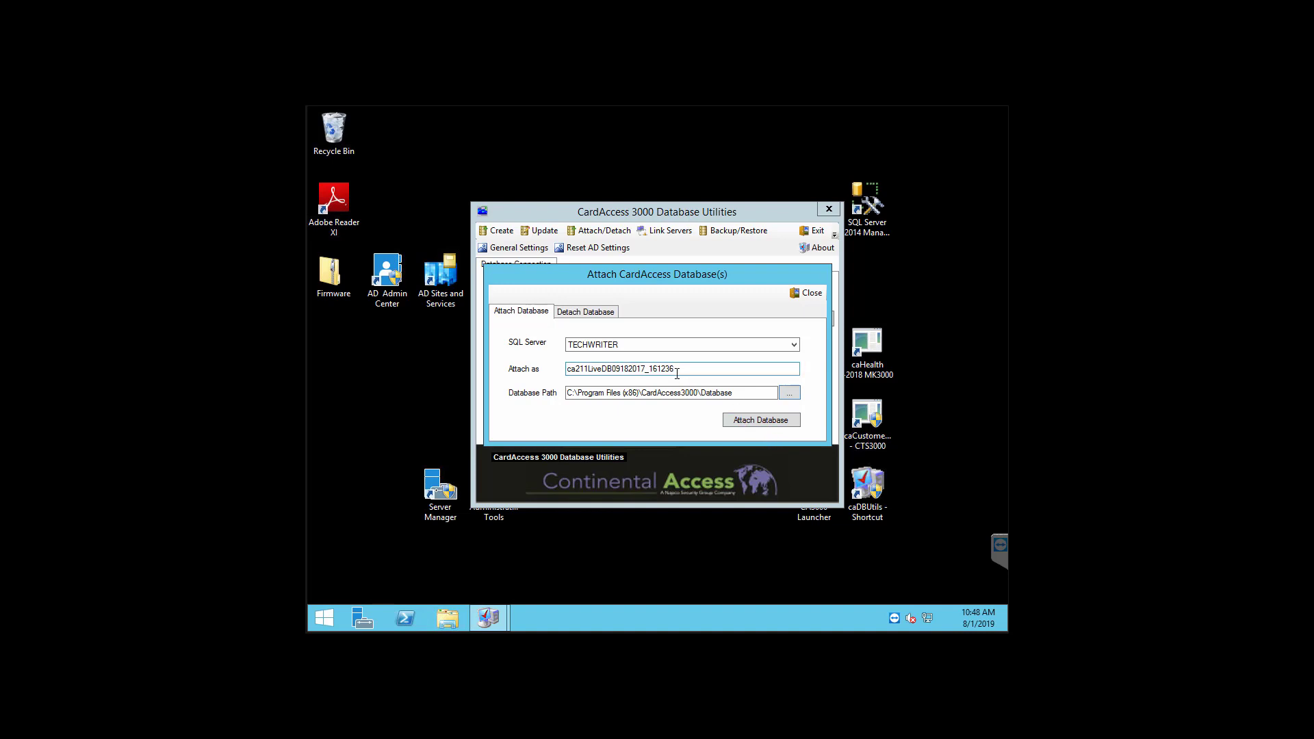
left_click(745, 419)
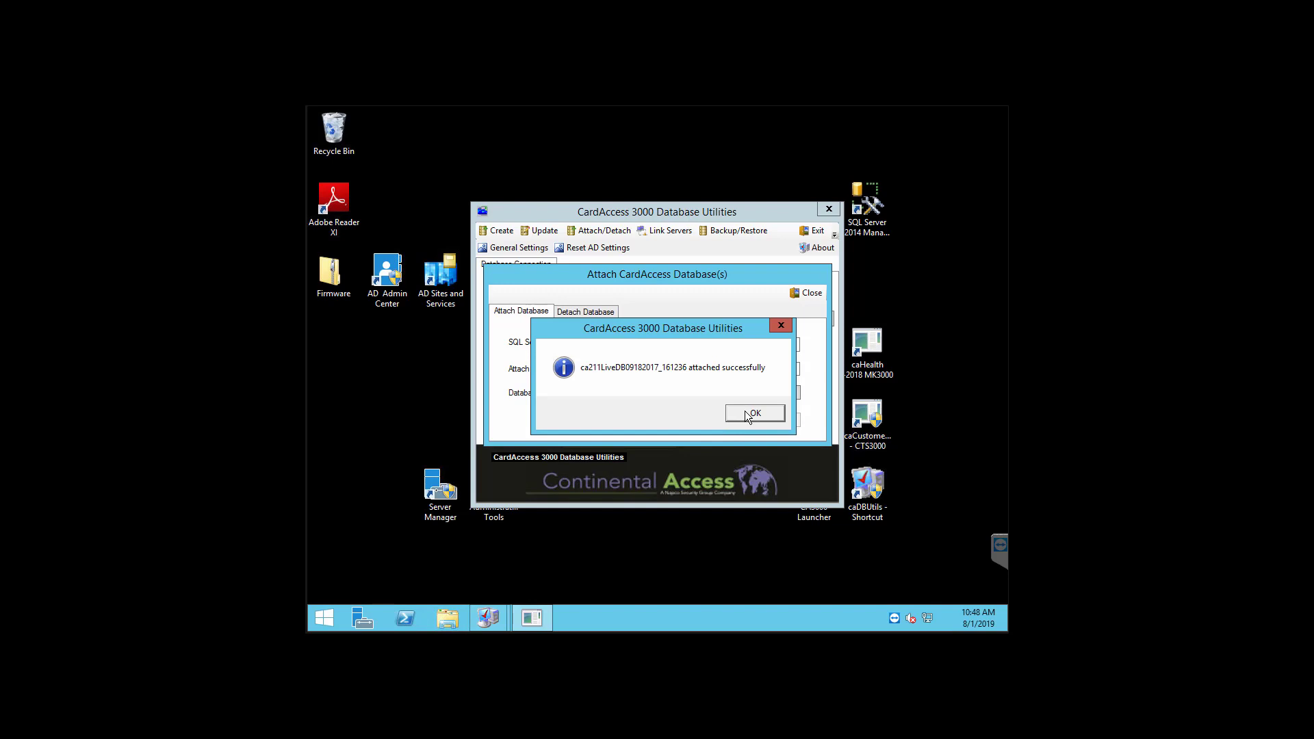
left_click(747, 413)
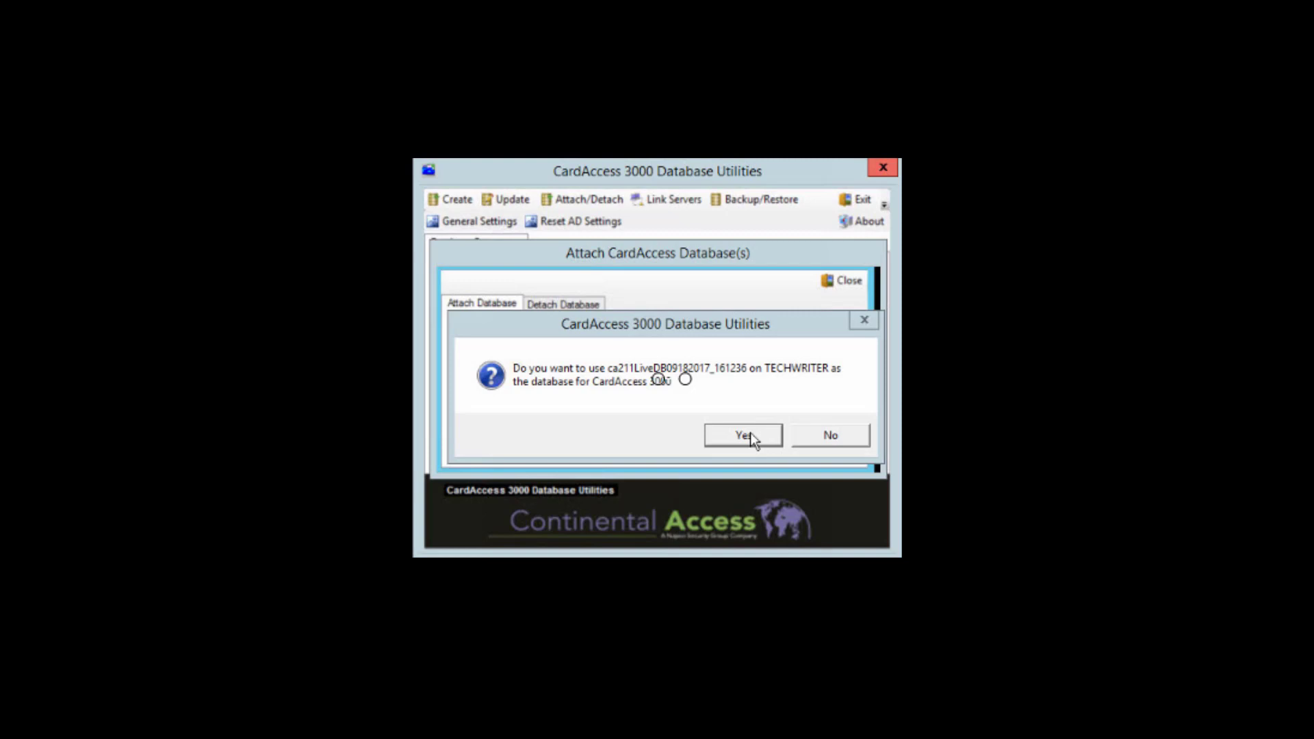
left_click(750, 433)
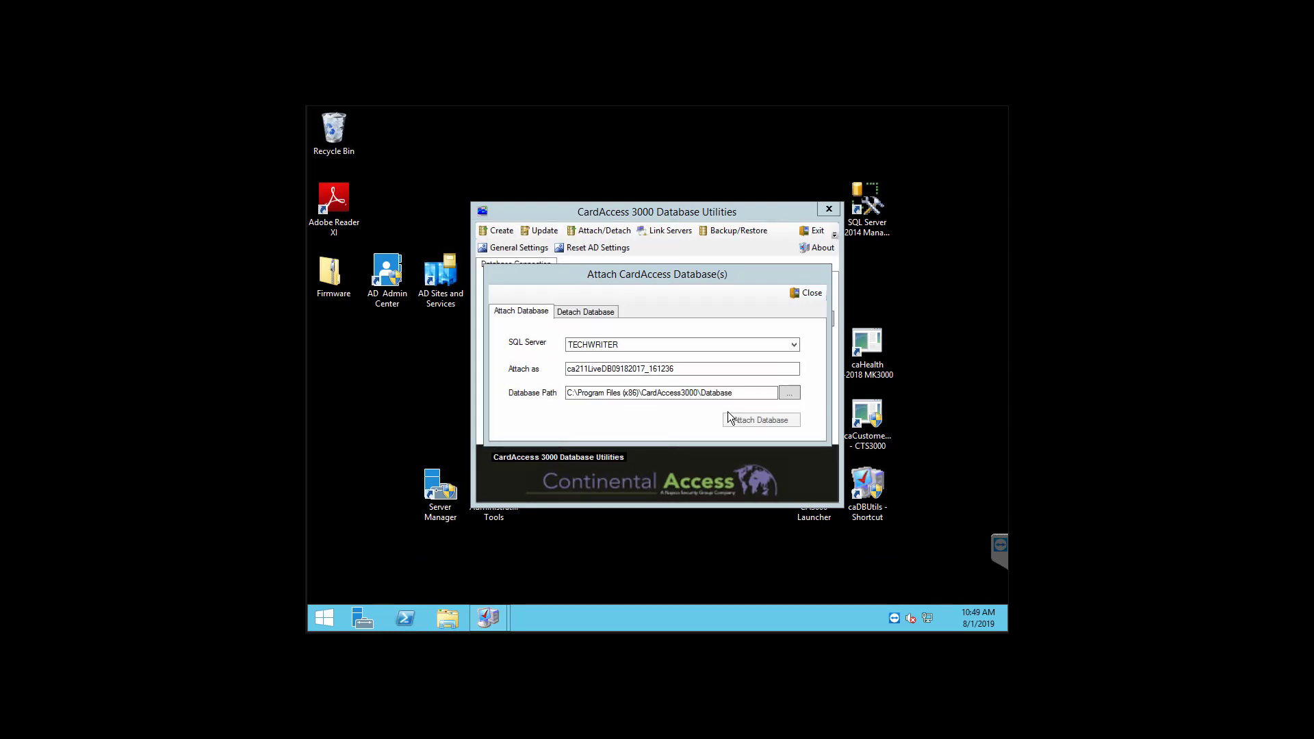
left_click_drag(706, 369, 543, 361)
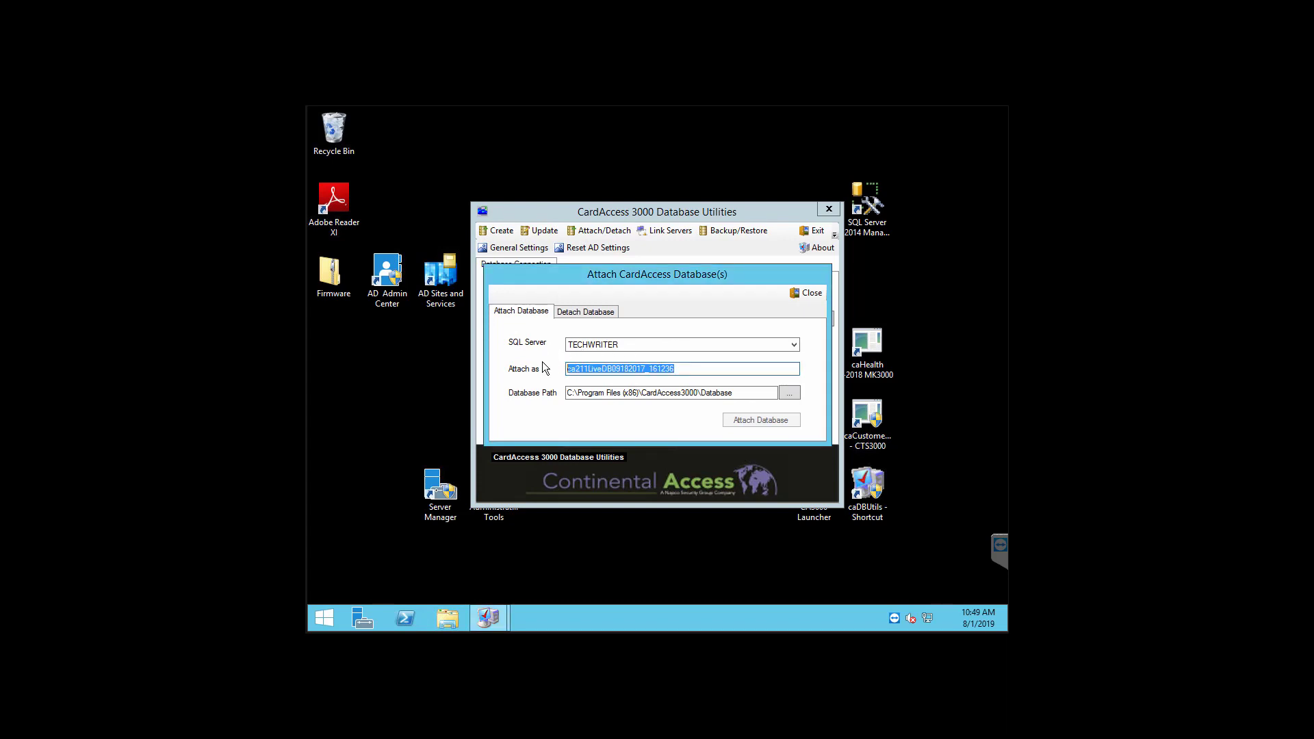
Step: Attach ca211ArchiveDB09182017_161236 from its Data file without making it active, then close the window
key("Delete")
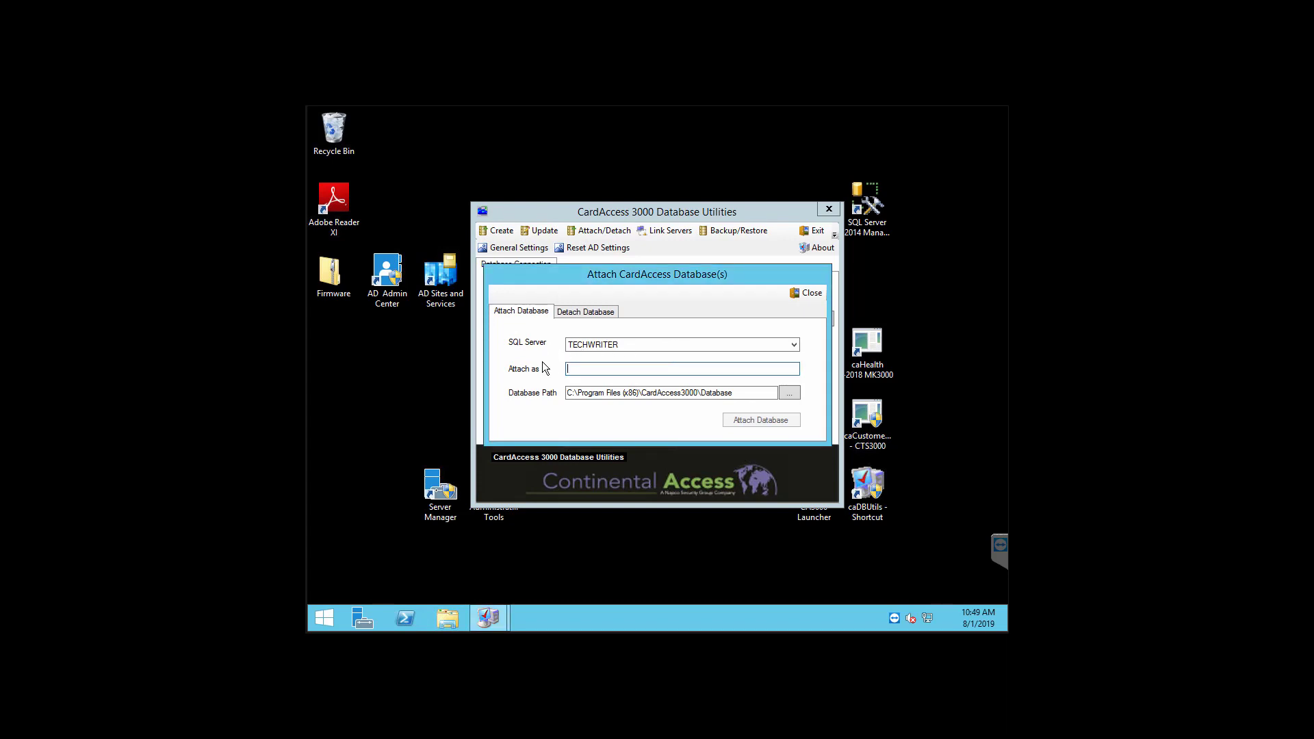
left_click(791, 392)
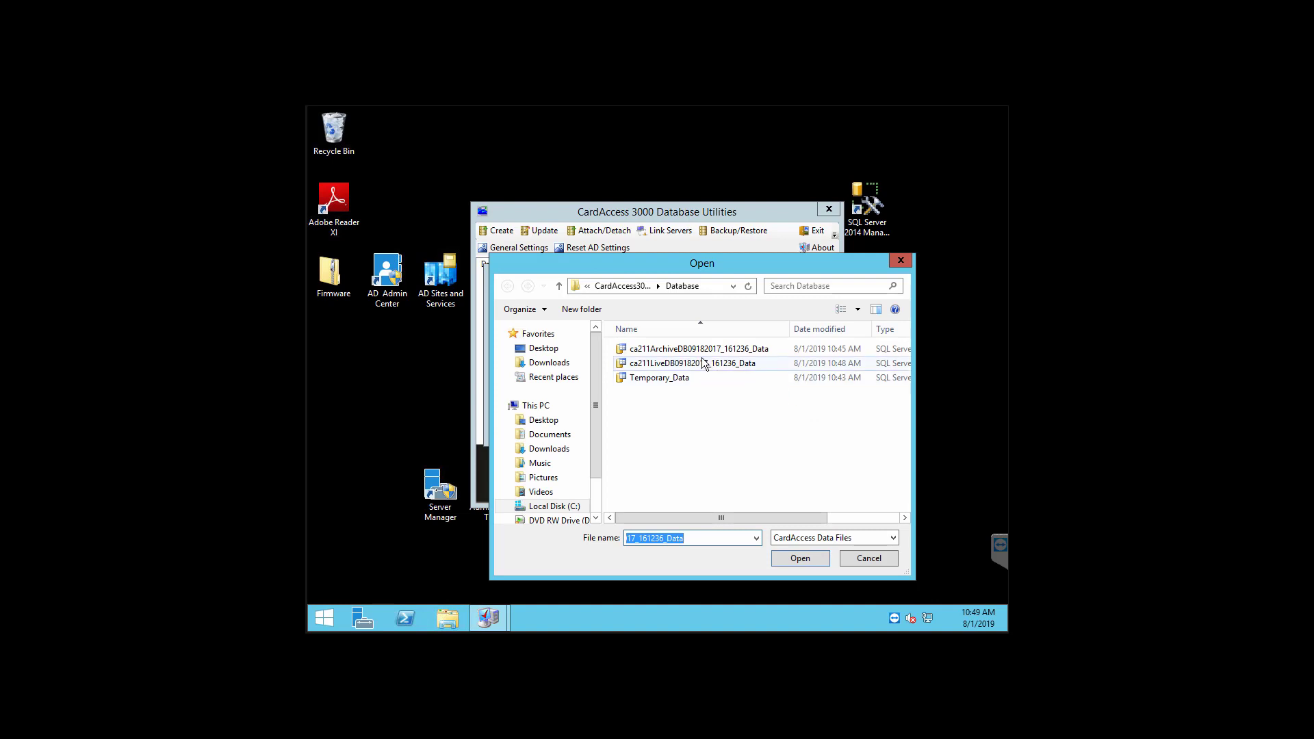
left_click(692, 349)
left_click(807, 558)
left_click(752, 415)
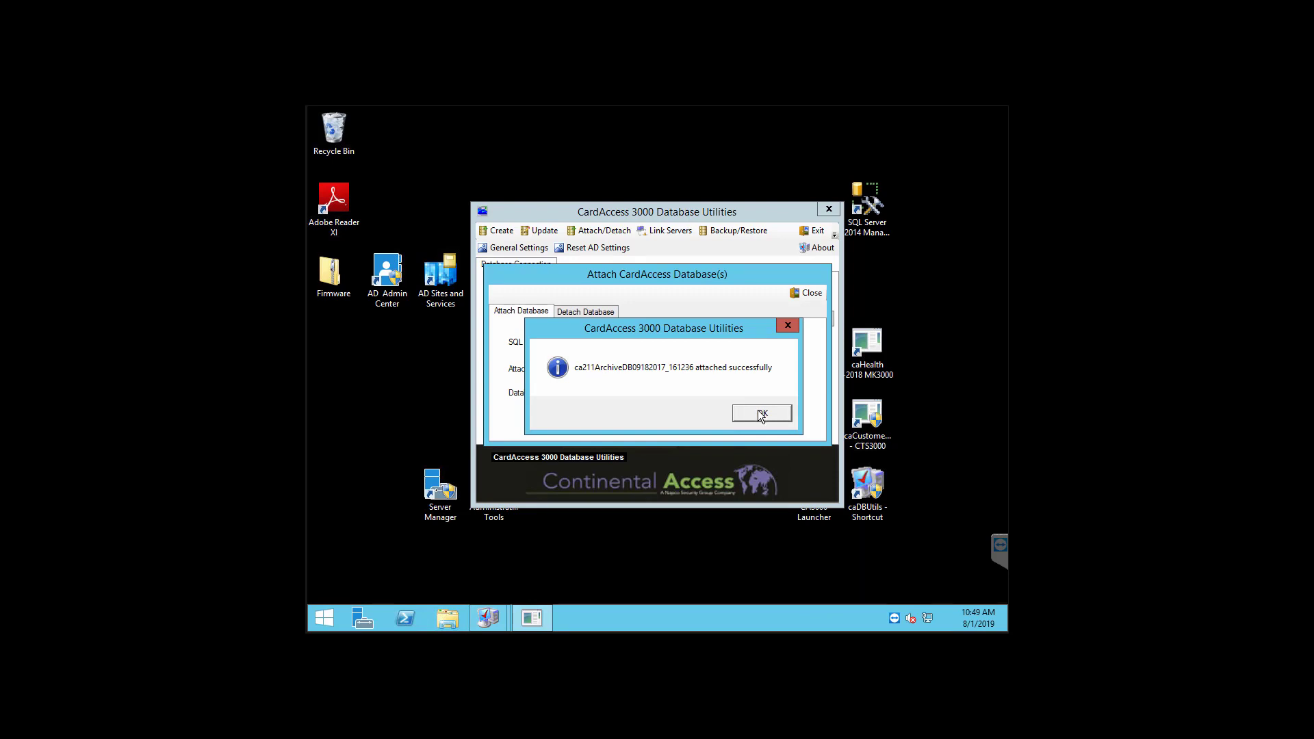
left_click(761, 414)
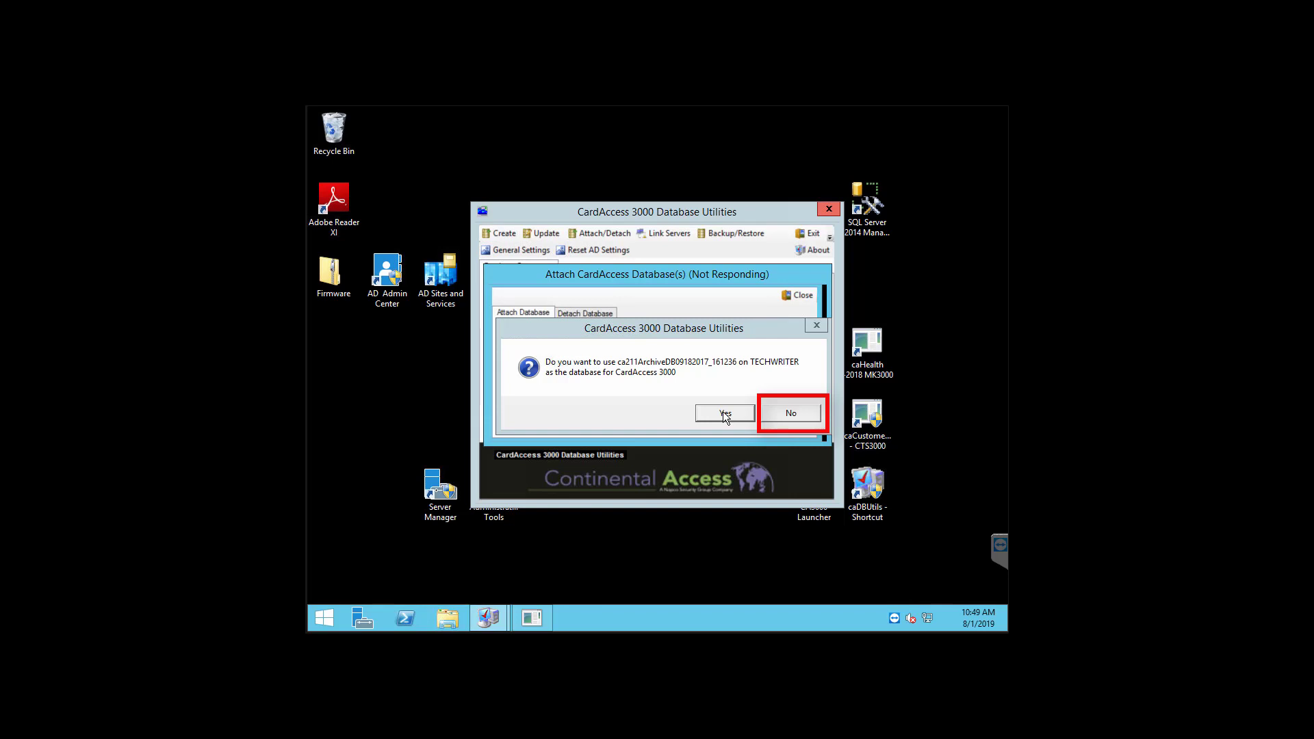
left_click(725, 414)
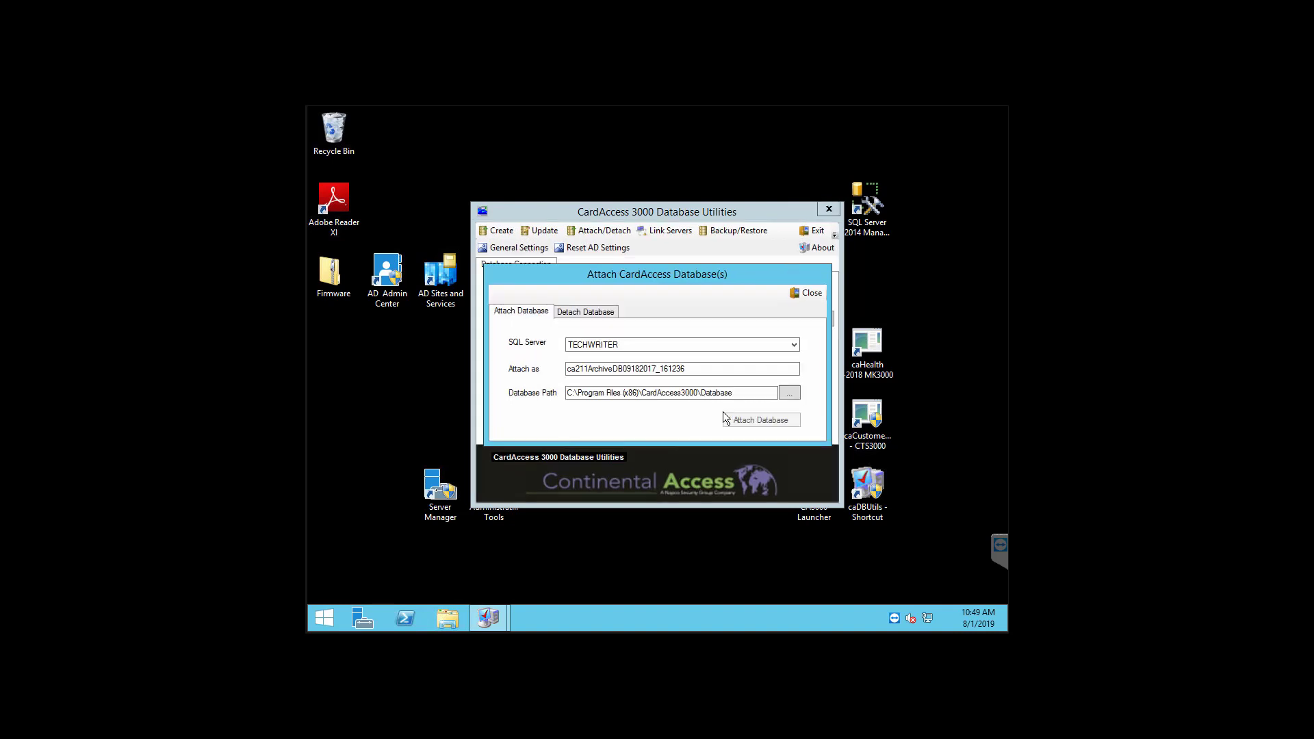
left_click(807, 295)
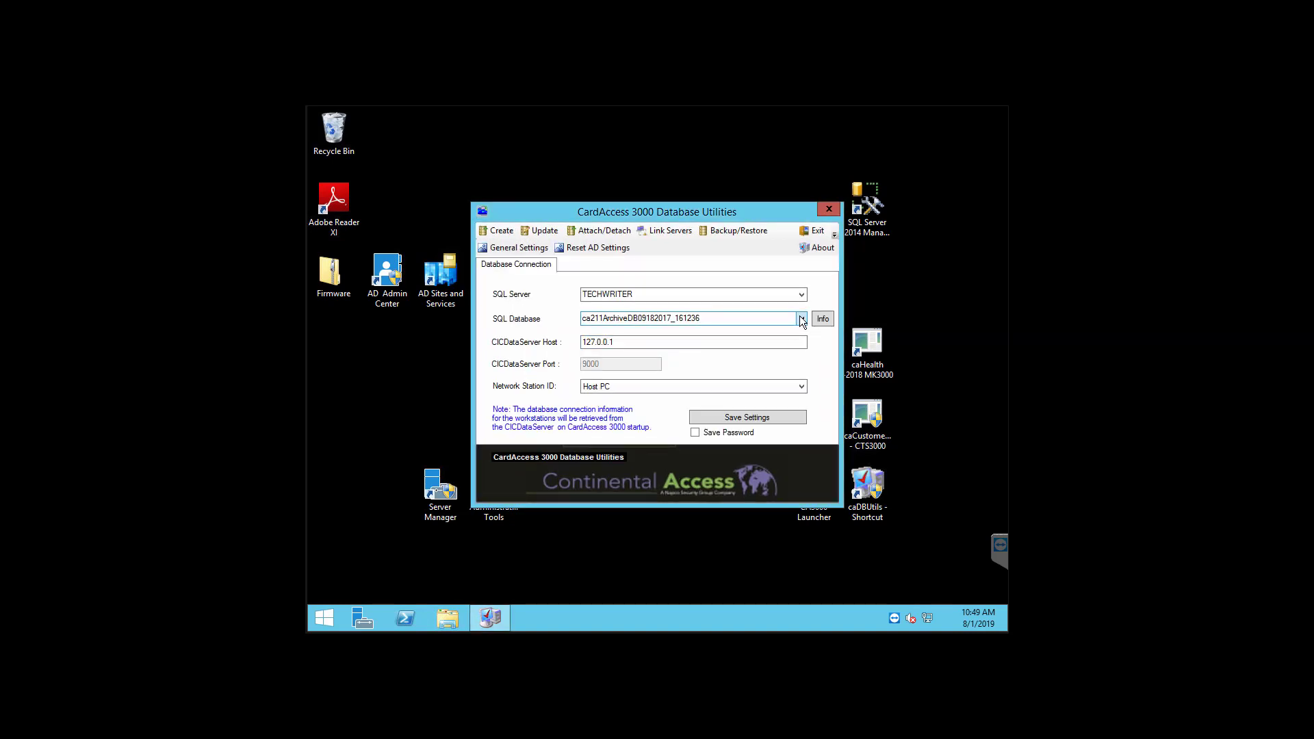
Step: Select ca211LiveDB09182017_161236 as the SQL database, save the settings, and exit
left_click(802, 316)
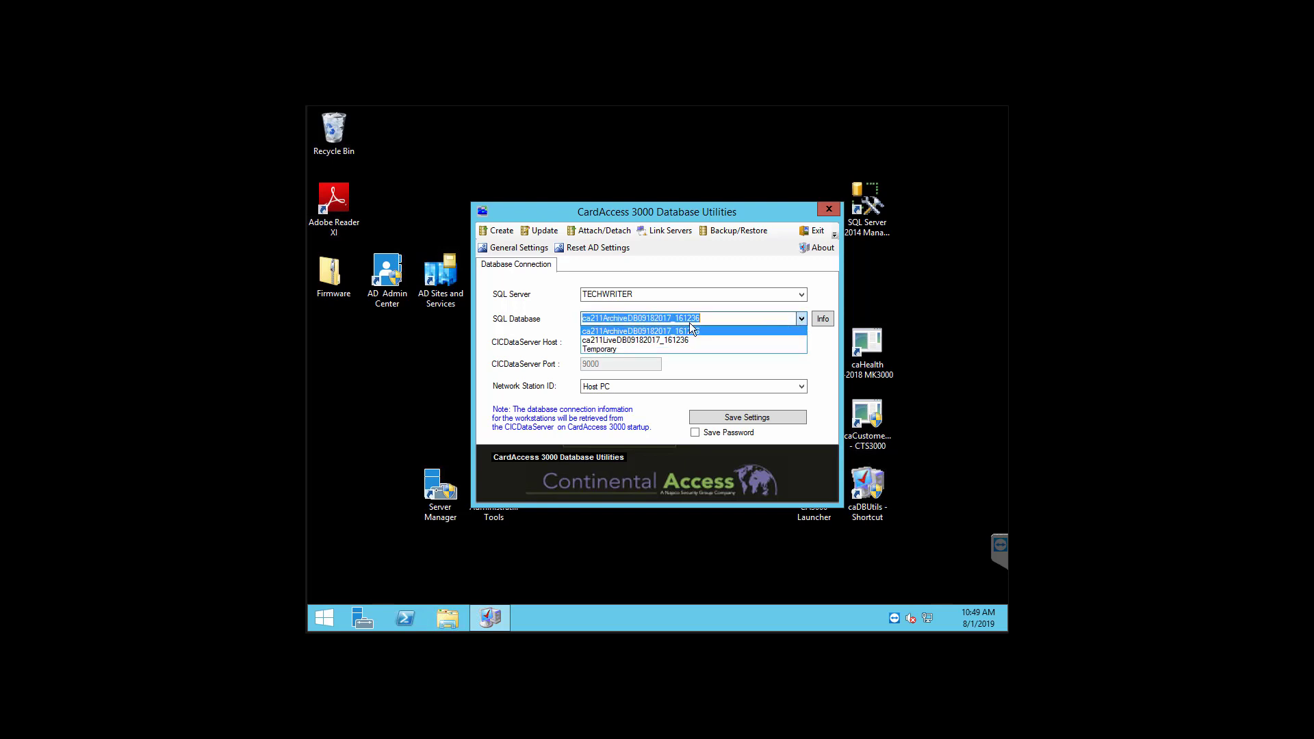
left_click(663, 339)
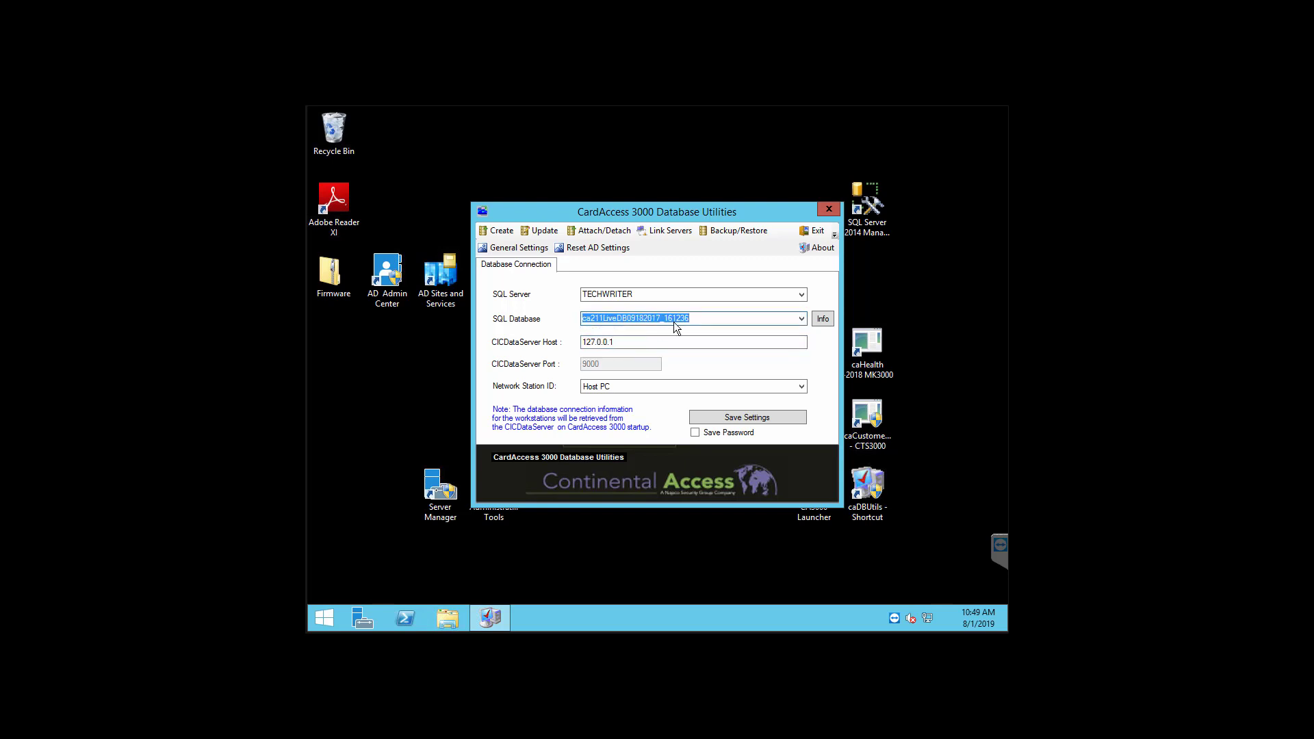
left_click(769, 417)
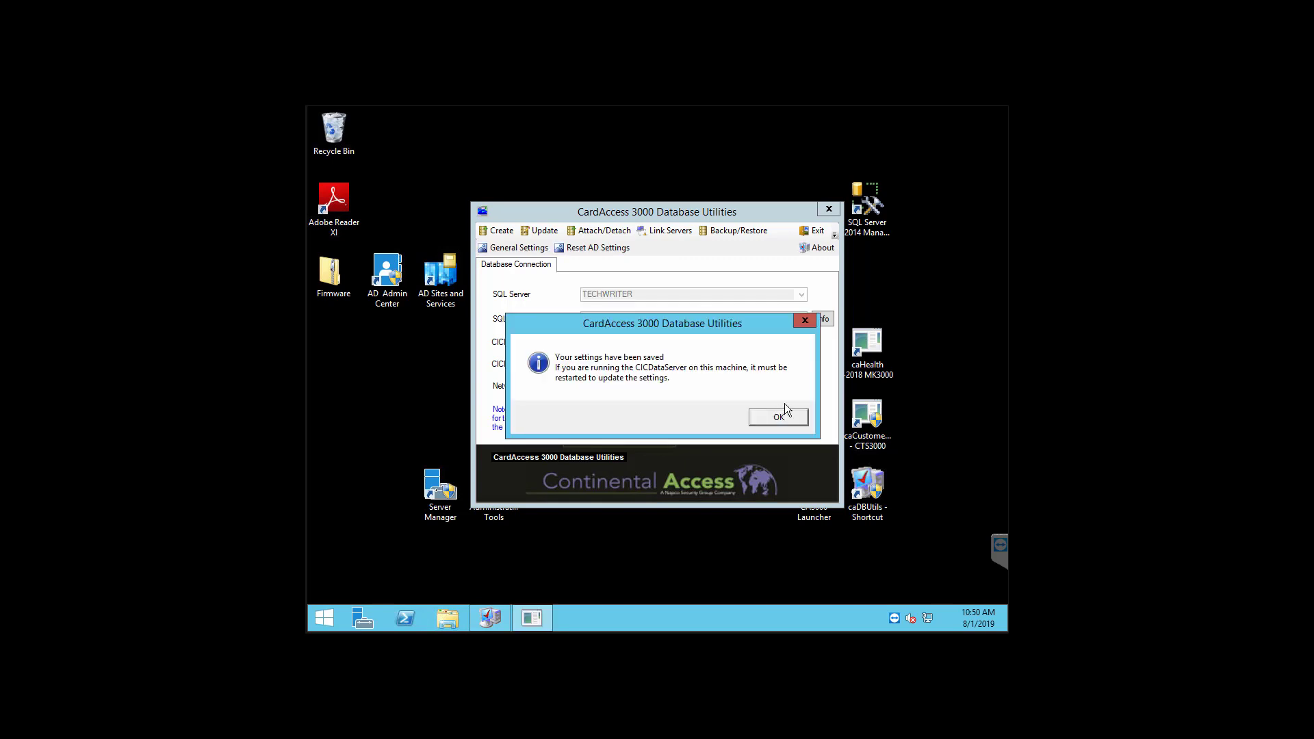
left_click(786, 417)
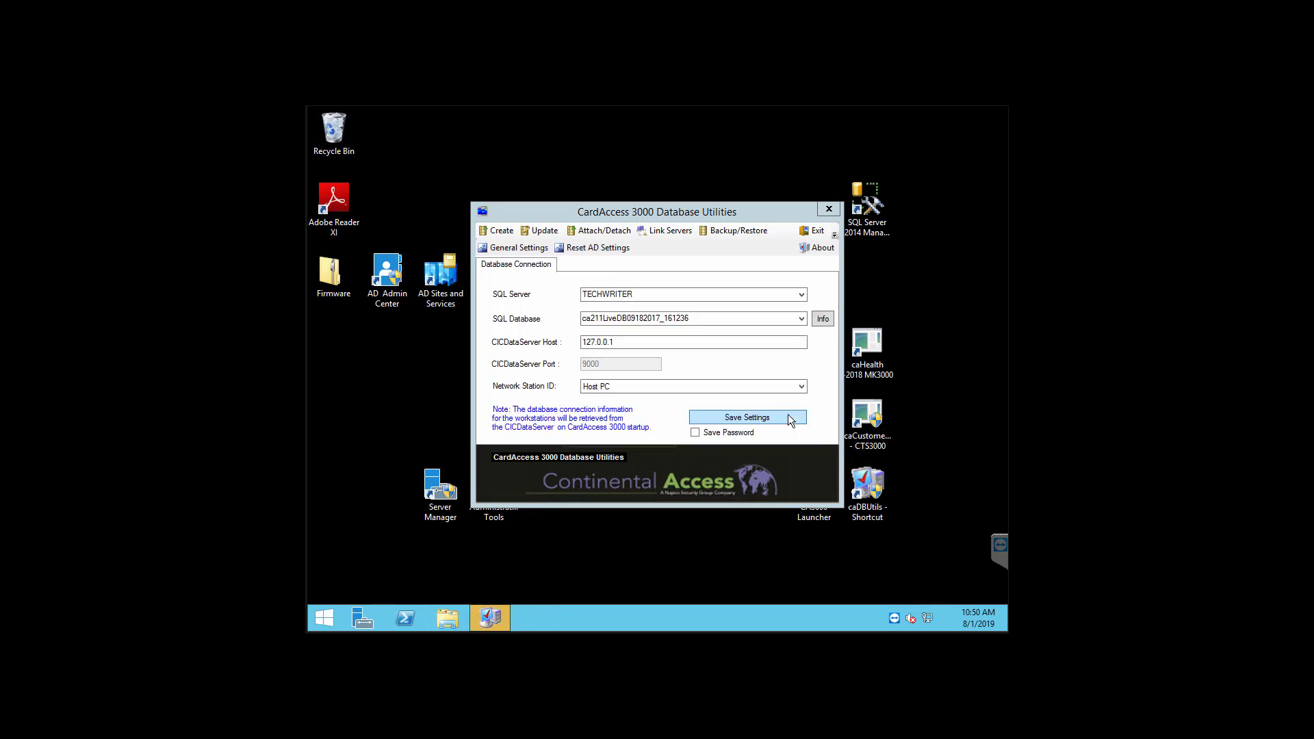
left_click(818, 231)
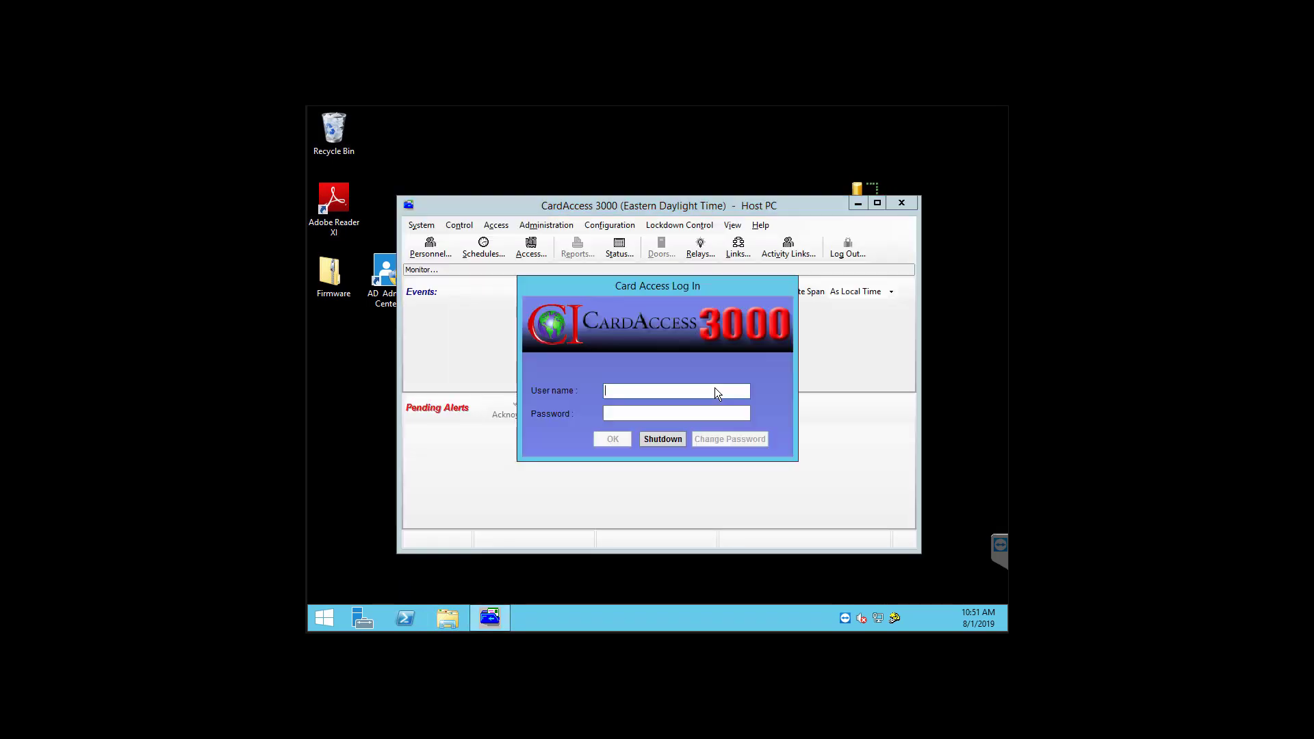
Step: Log in to CardAccess 3000 with the administrator user name and its password
type("admin")
key("Tab")
type("*")
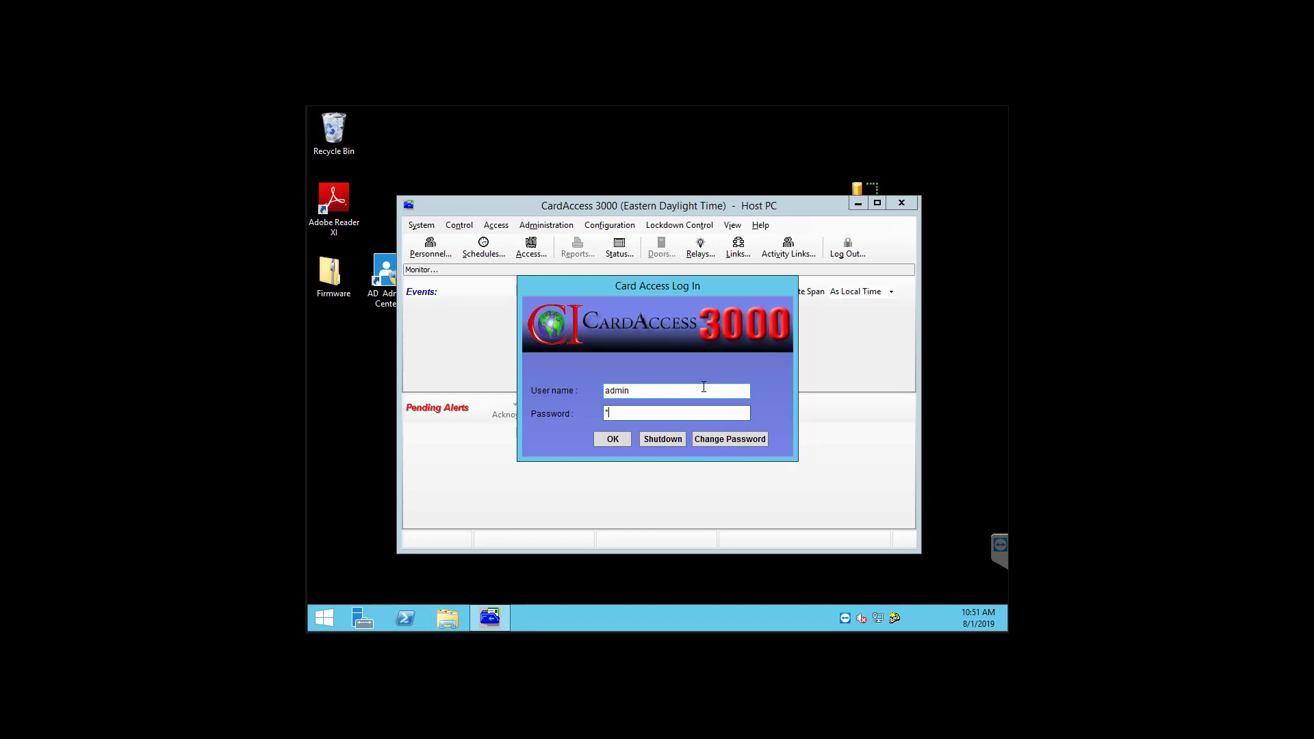
key("Return")
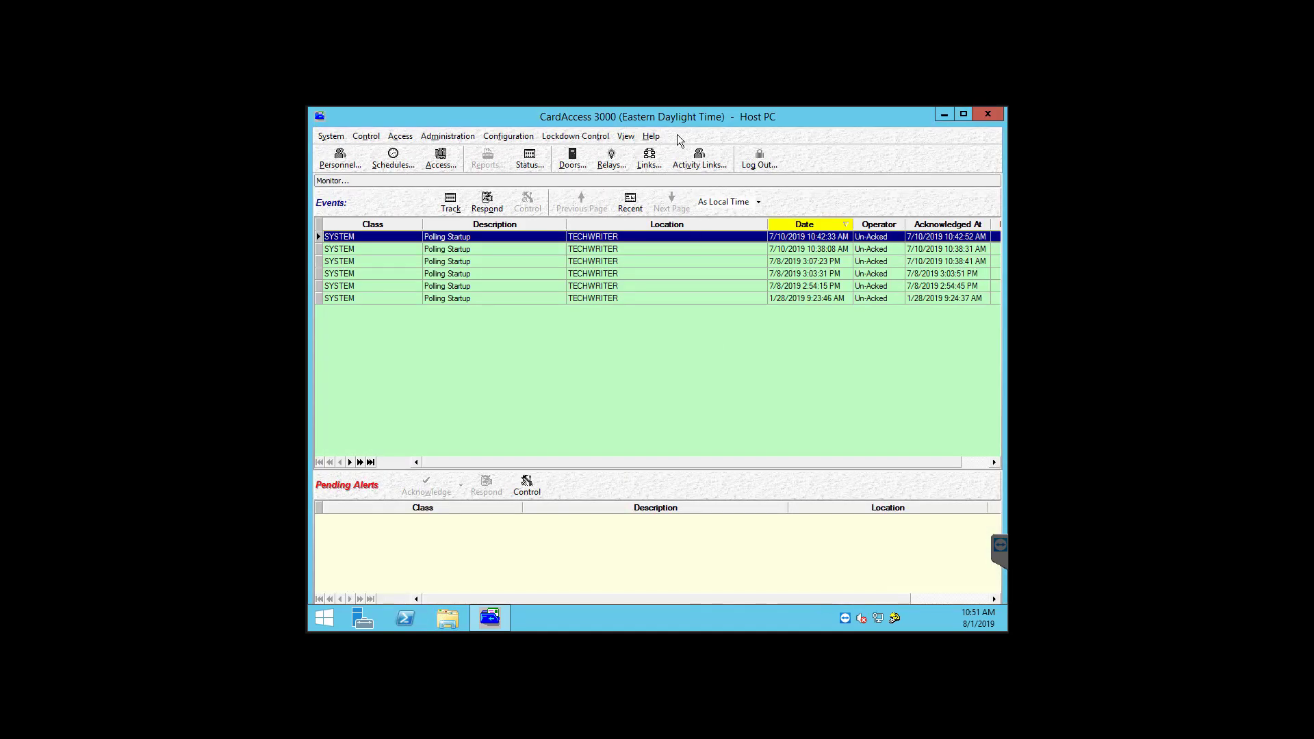
Step: Check that CardAccess About lists the database as ca211LiveDB09182017_161236, then close it
left_click(653, 139)
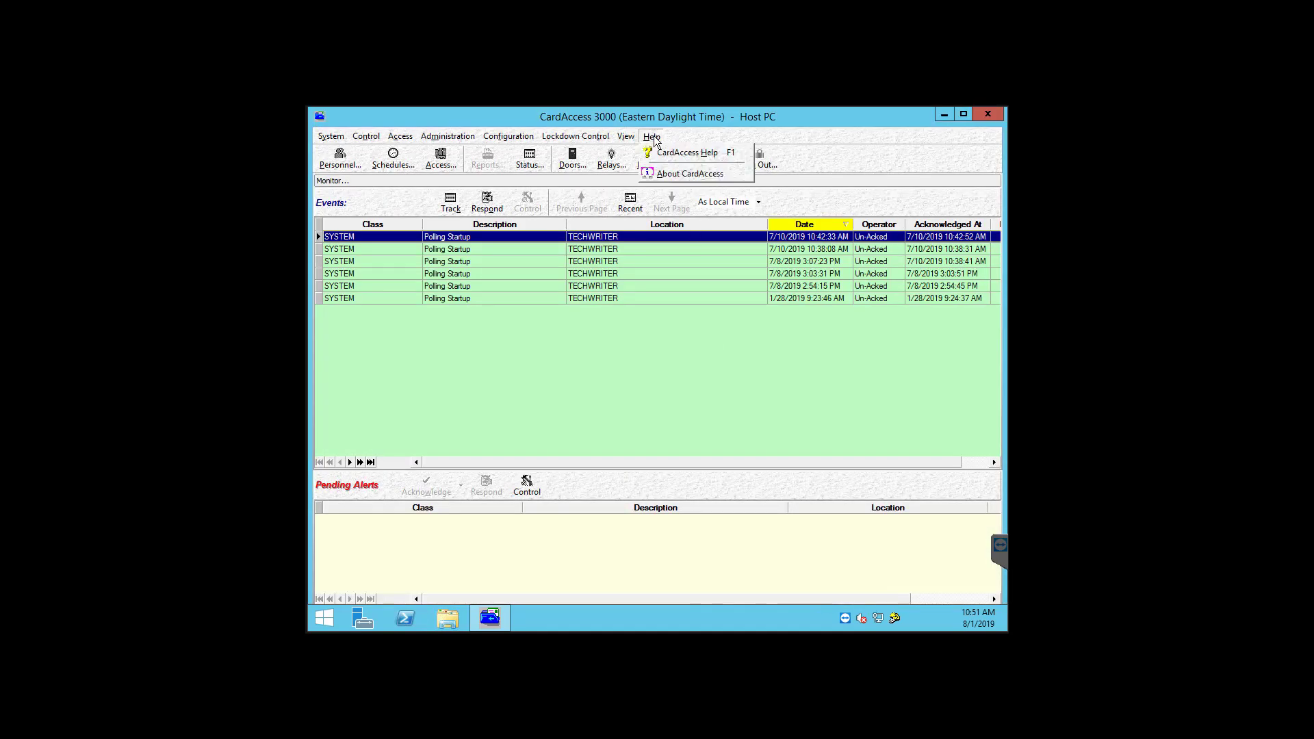
left_click(697, 174)
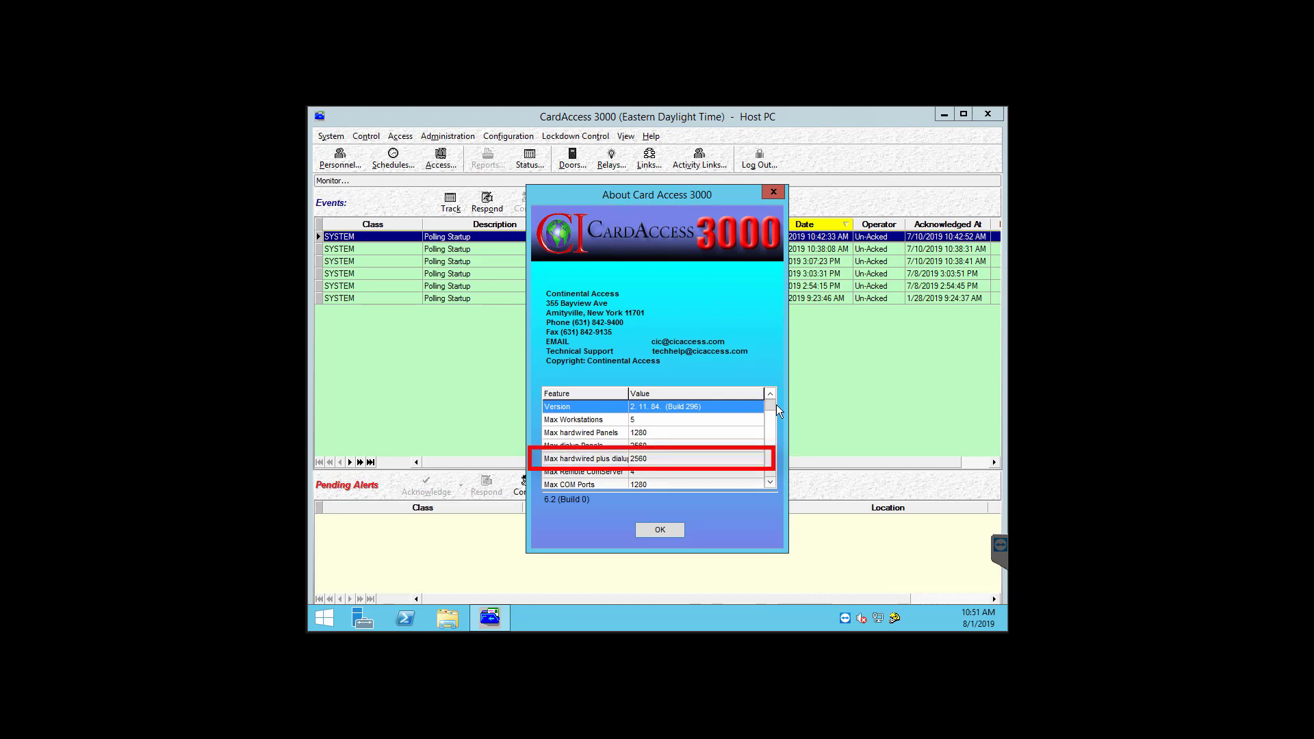
left_click_drag(774, 404, 772, 472)
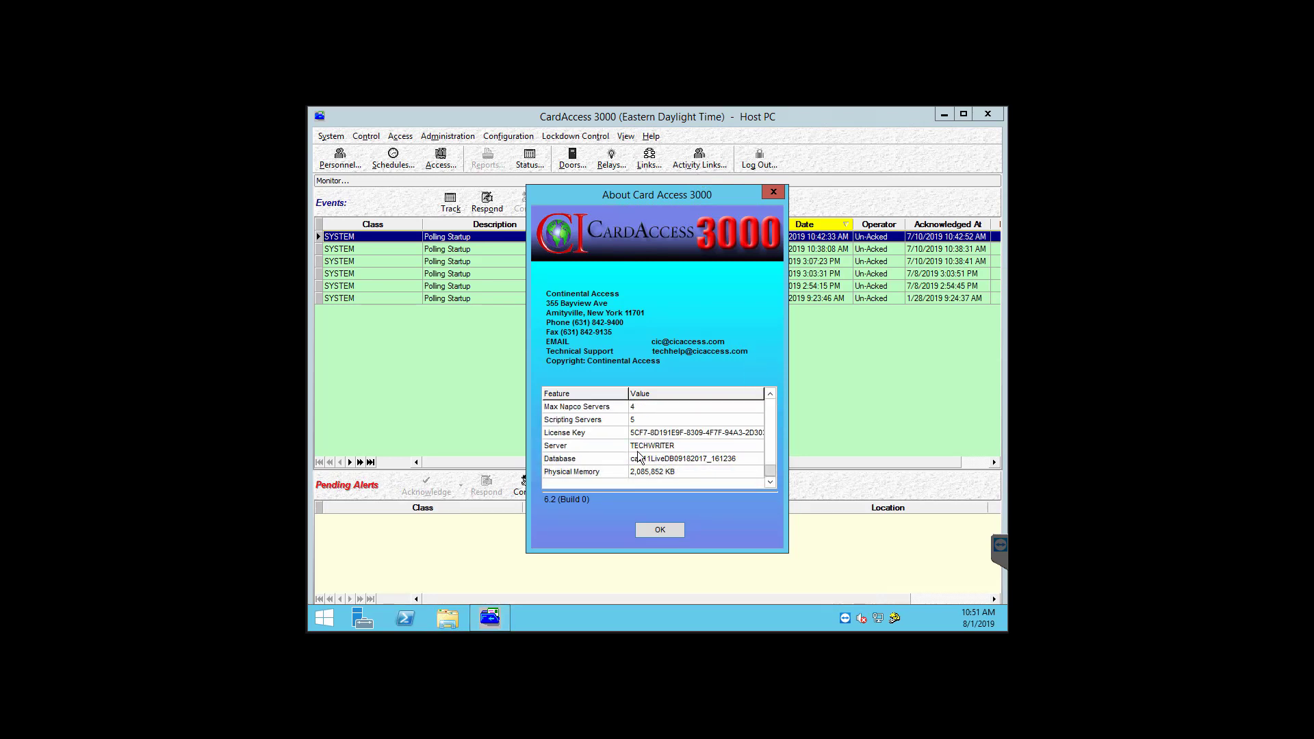
left_click(671, 529)
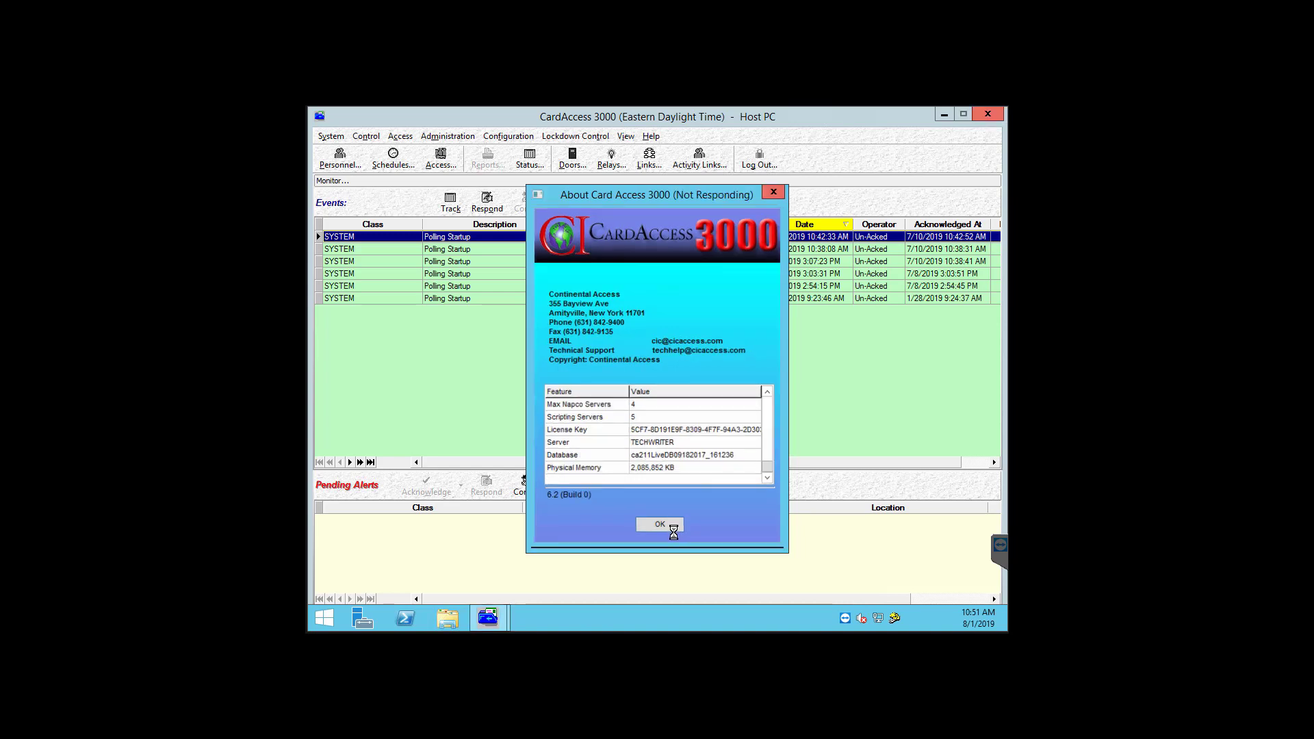